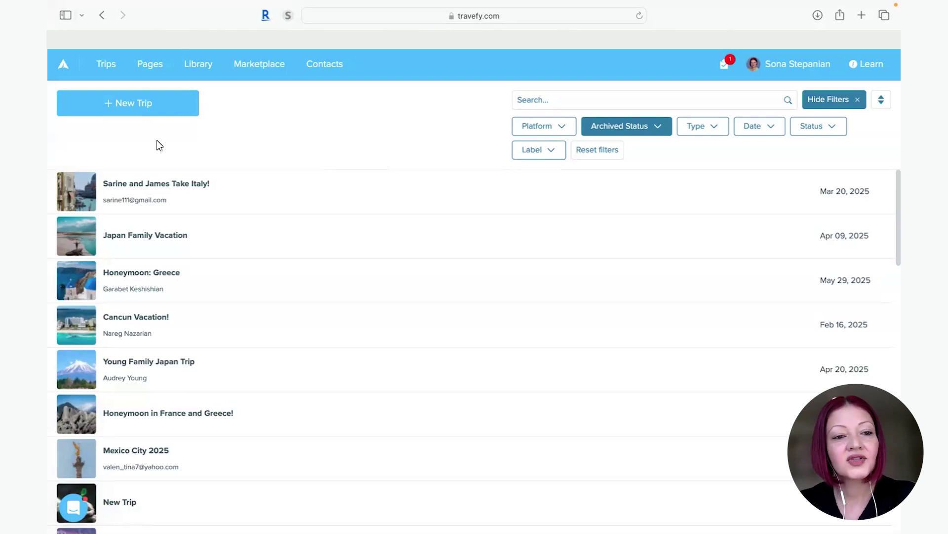
Step: Create a new trip with a proposal, titled Japan Family Vacation
left_click(131, 106)
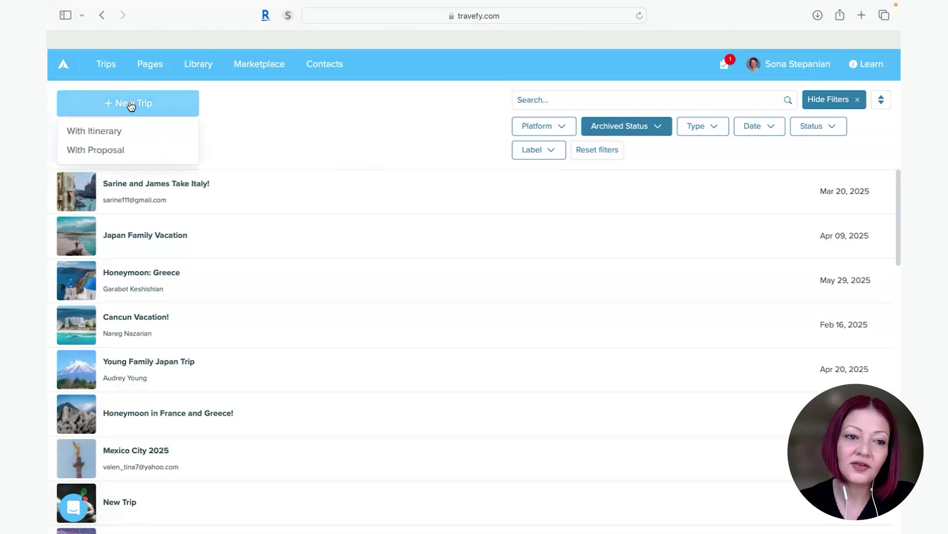
left_click(103, 151)
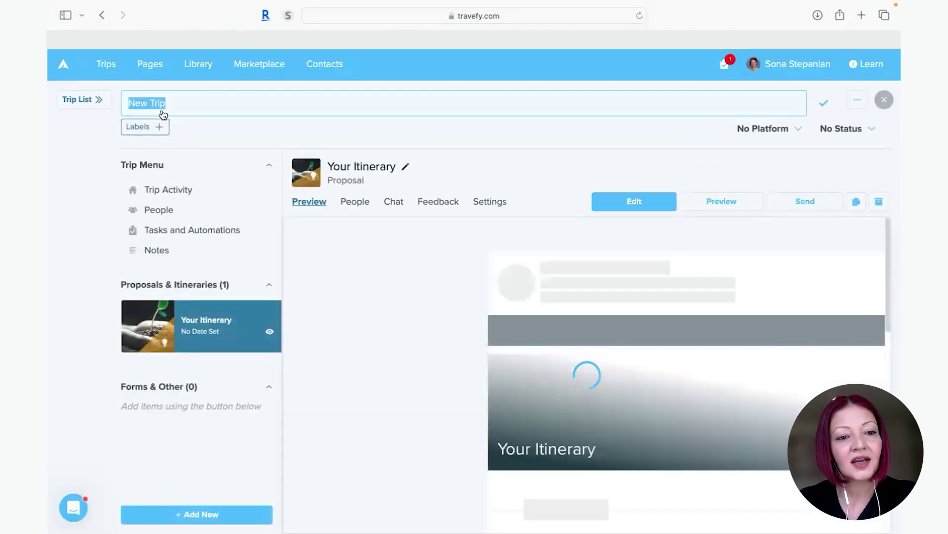
type("Japan Family Vacation")
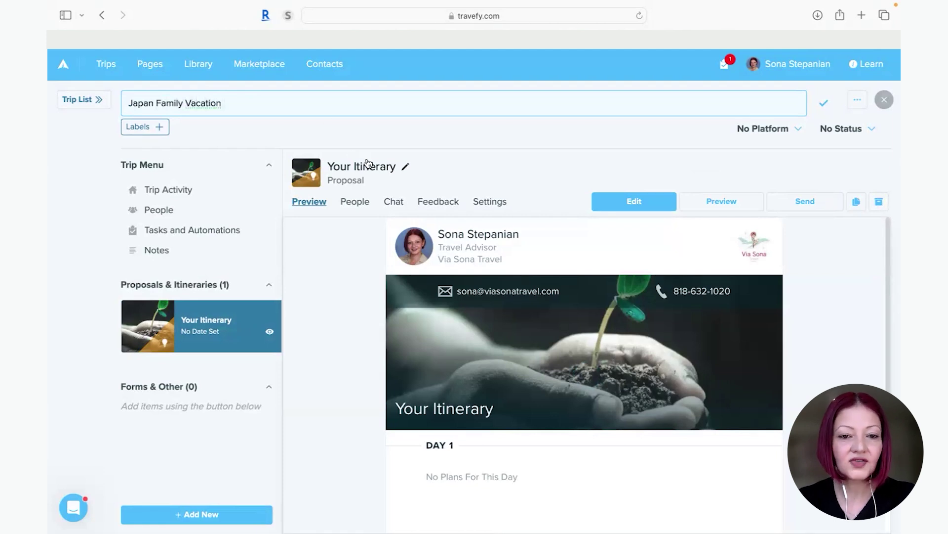
Step: Rename the proposal from 'Your Itinerary' to 'Japan without Kamakura Day Trip'
left_click(384, 168)
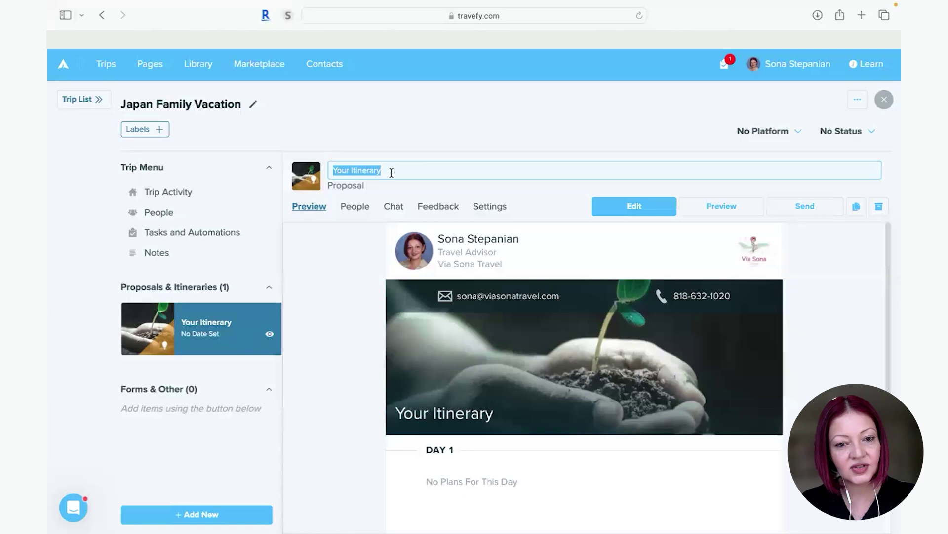
type("Japan without K")
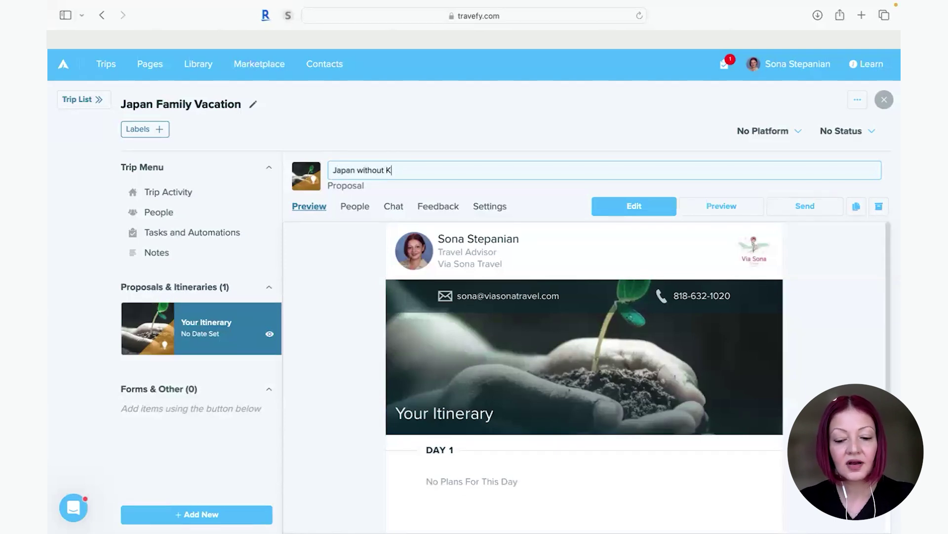
type("amakura")
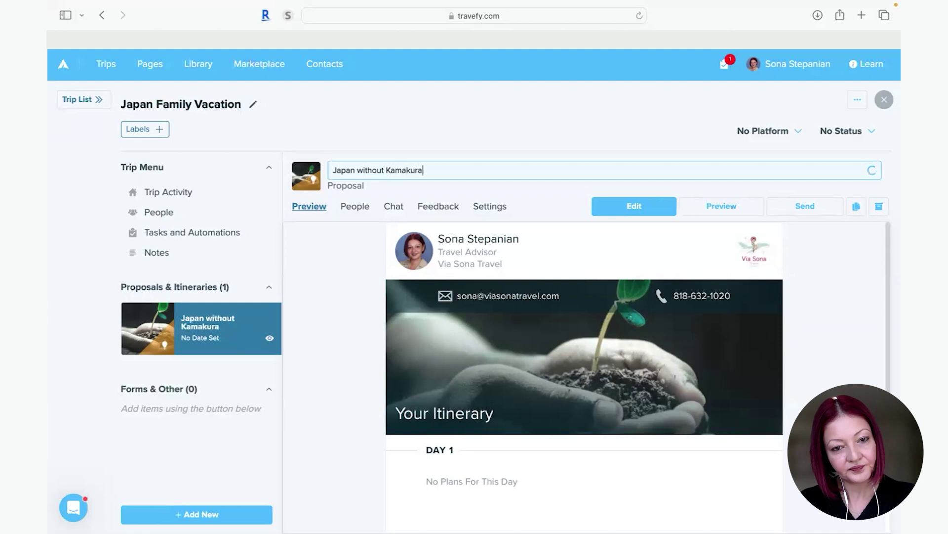
type(" Dat")
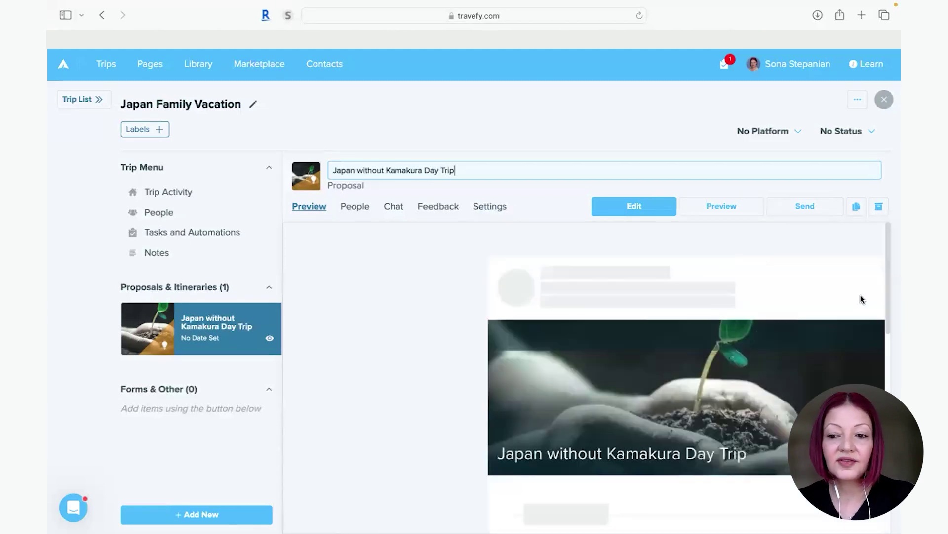
left_click(325, 357)
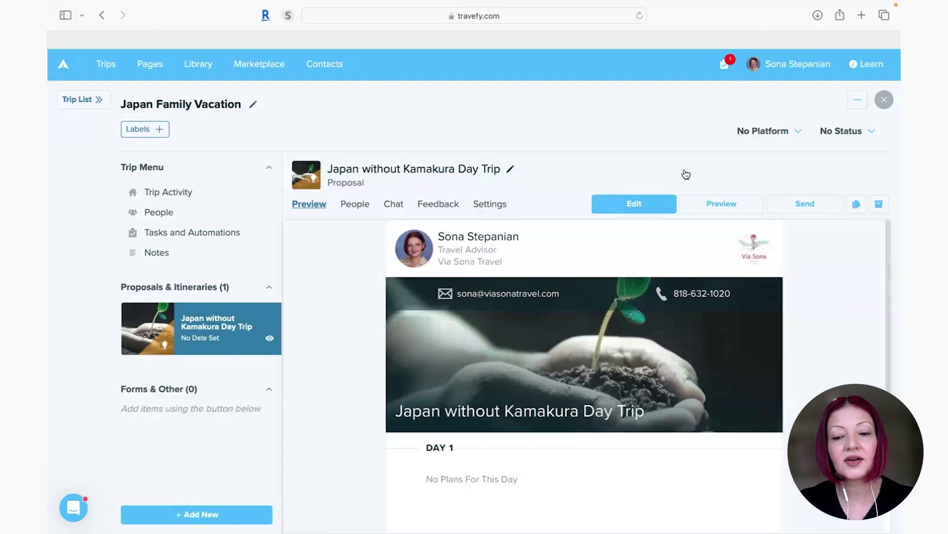
Step: Open the Japan without Kamakura Day Trip proposal in the itinerary builder, starting a Day 1 event
left_click(635, 206)
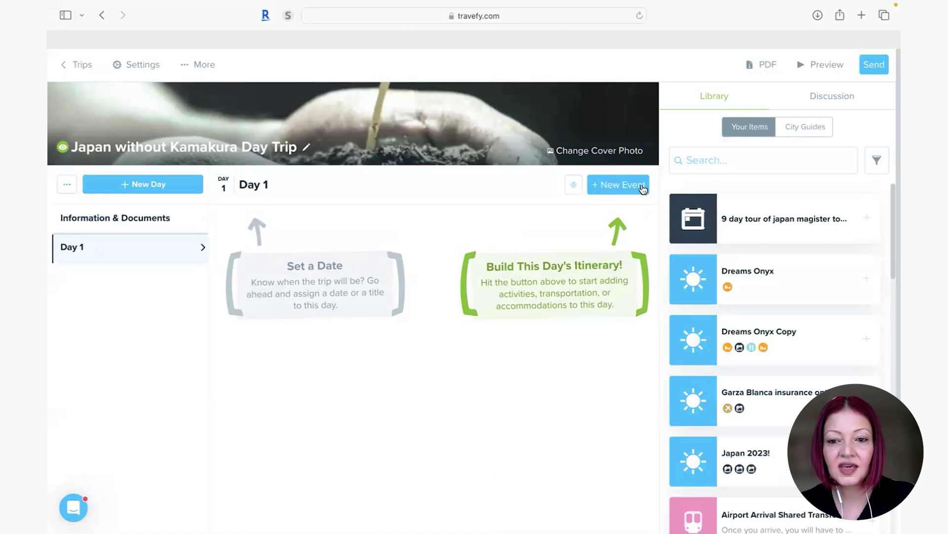
left_click(643, 186)
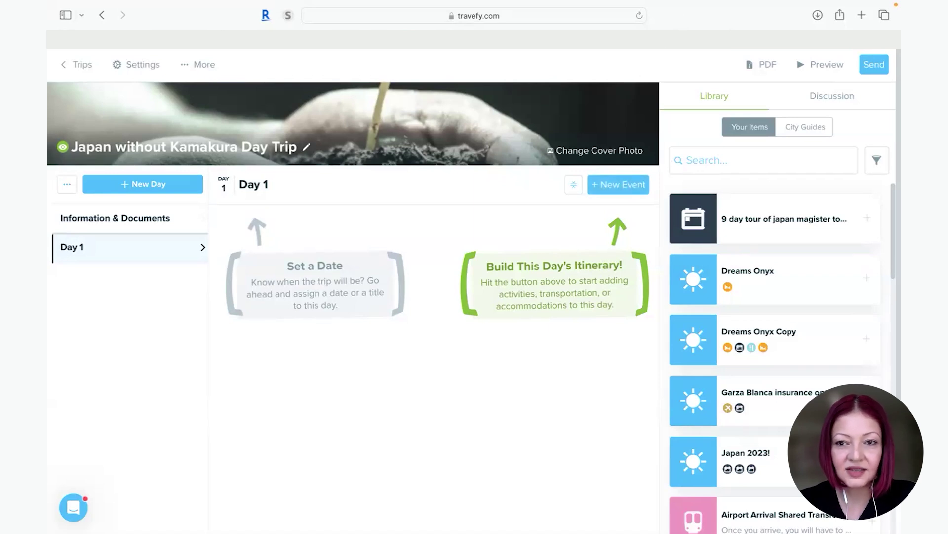
left_click(645, 15)
scroll(604, 163, "down", 10)
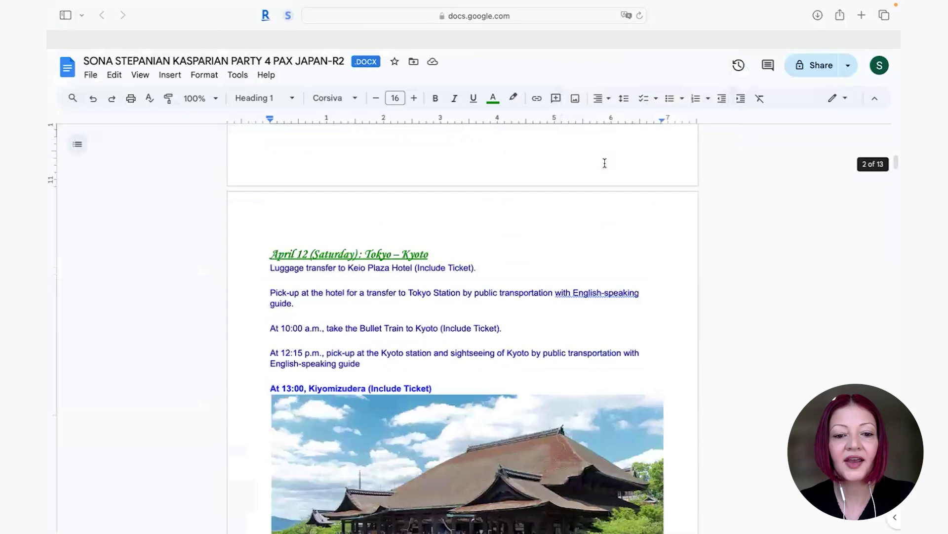
scroll(605, 163, "down", 12)
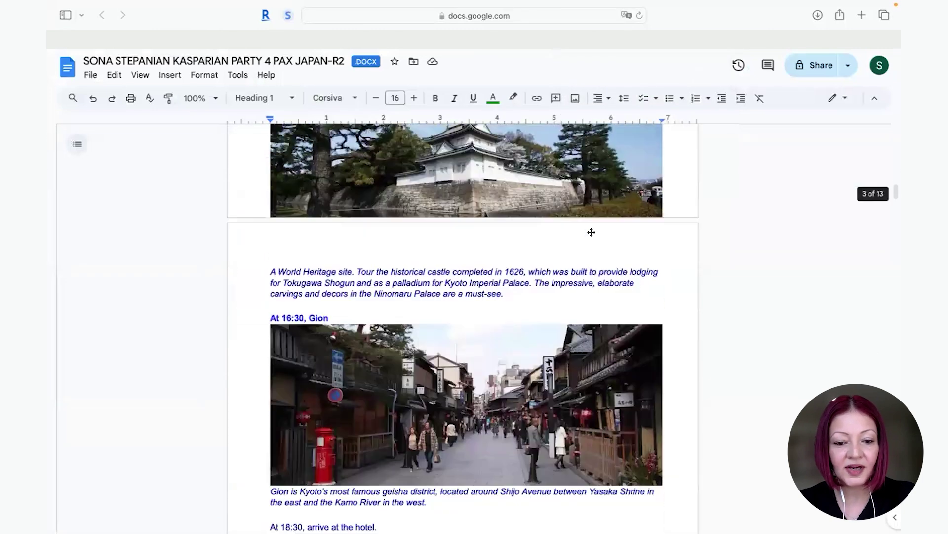
scroll(591, 232, "down", 15)
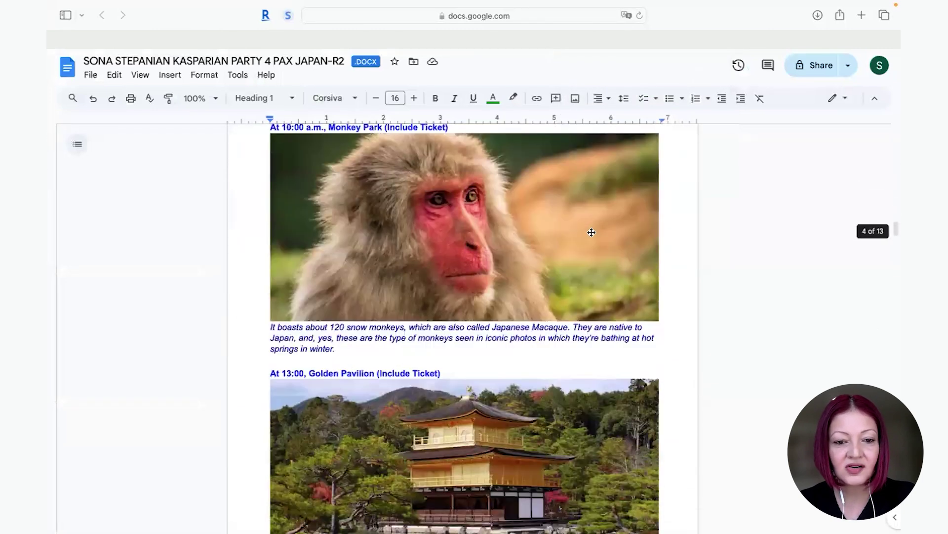
scroll(592, 232, "down", 15)
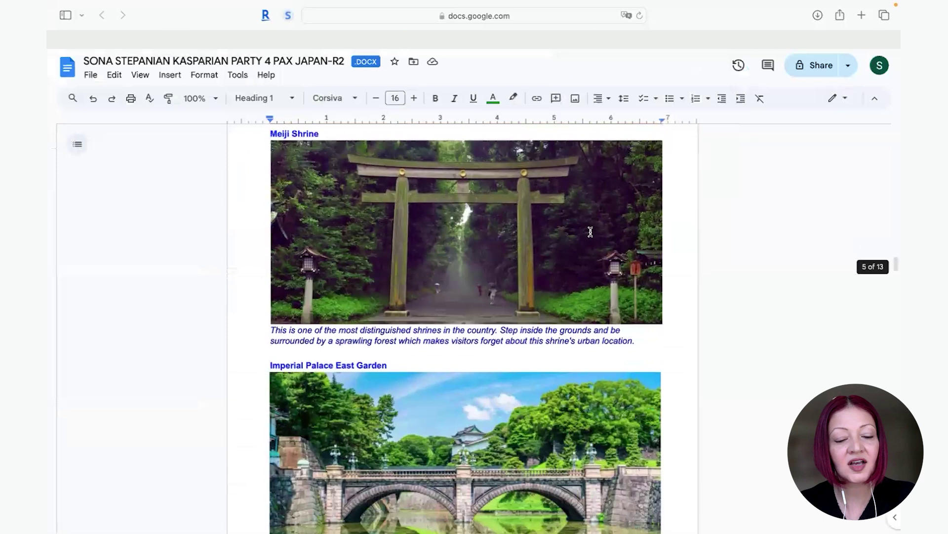
scroll(591, 232, "down", 15)
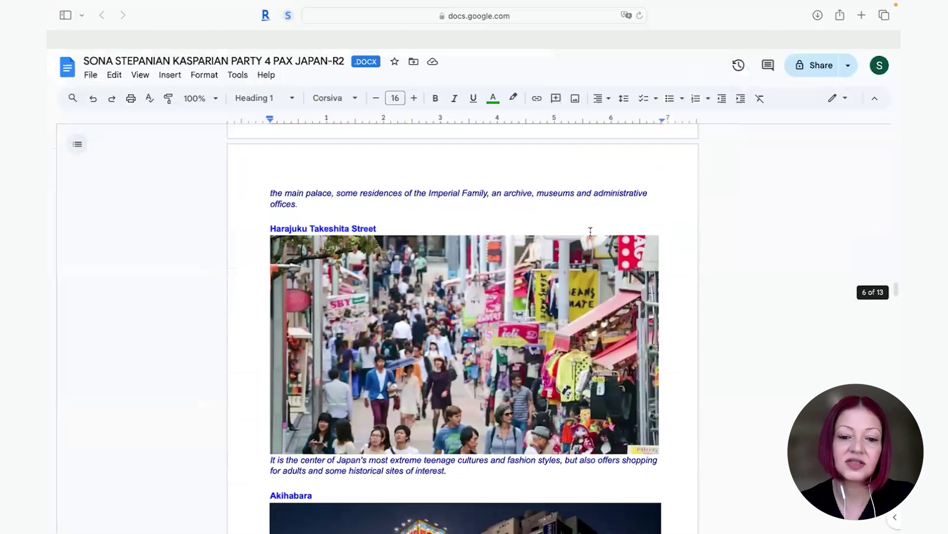
scroll(591, 232, "up", 20)
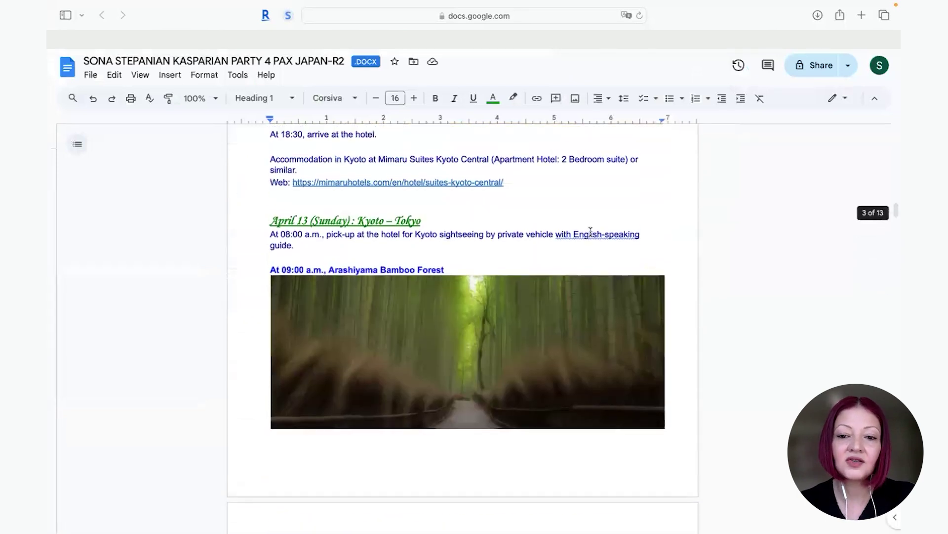
scroll(591, 232, "up", 4)
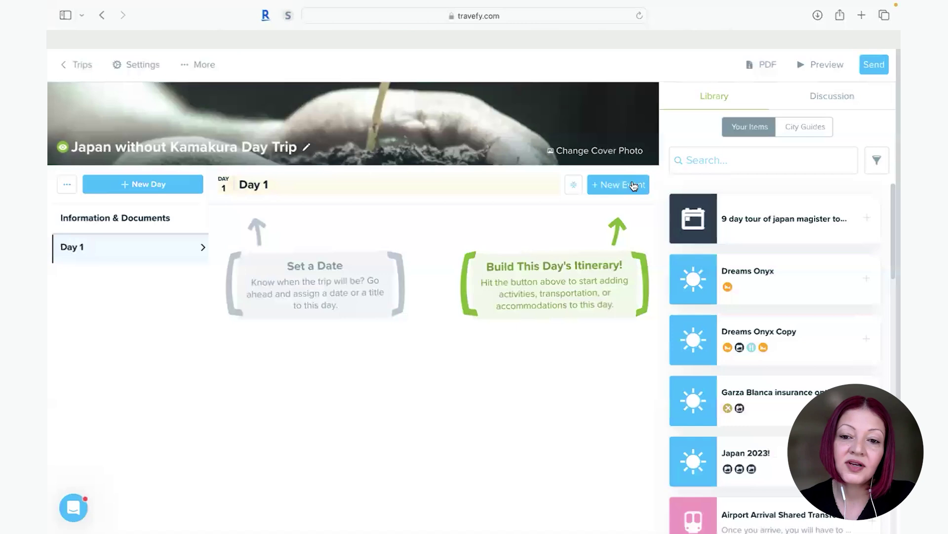
Step: Upload the file LK pdf 1:29.pdf into a Smart Import of events for the proposal
left_click(631, 189)
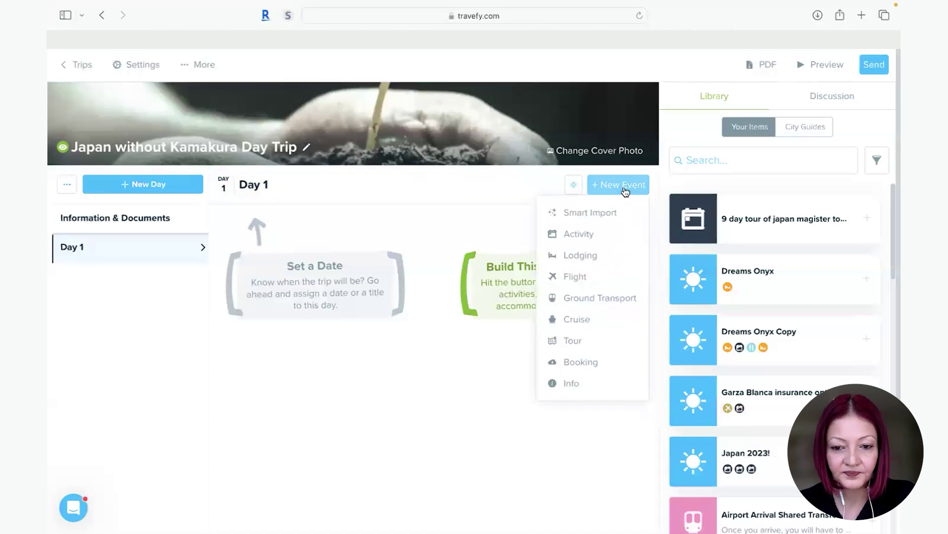
left_click(592, 213)
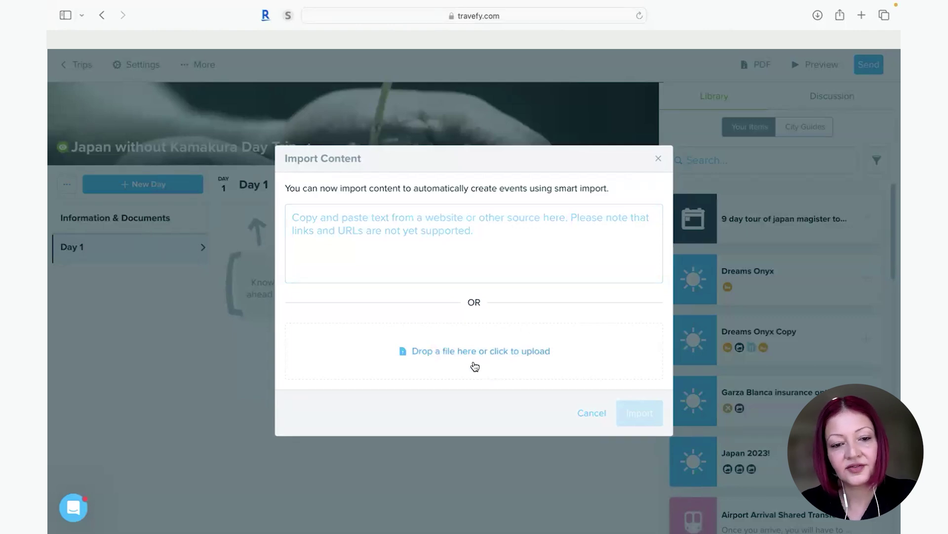
left_click(445, 241)
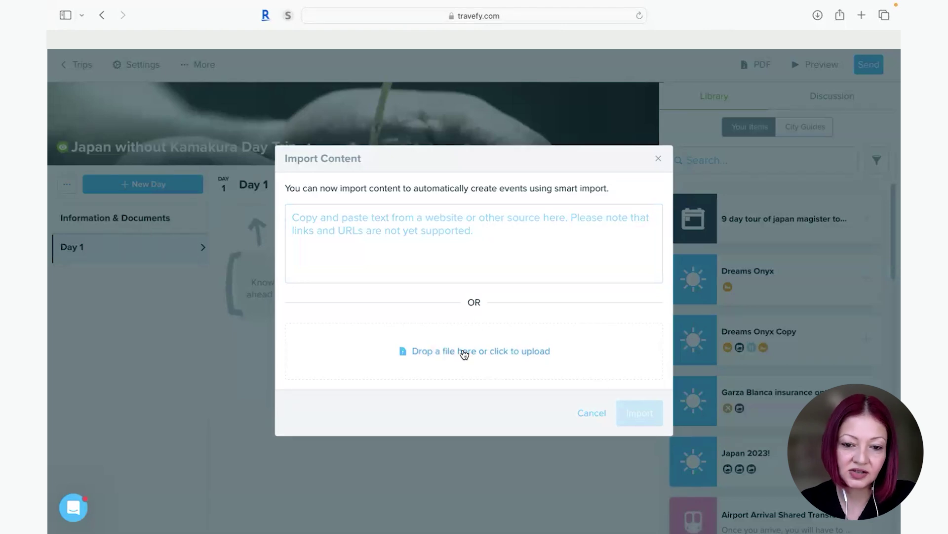
left_click(464, 351)
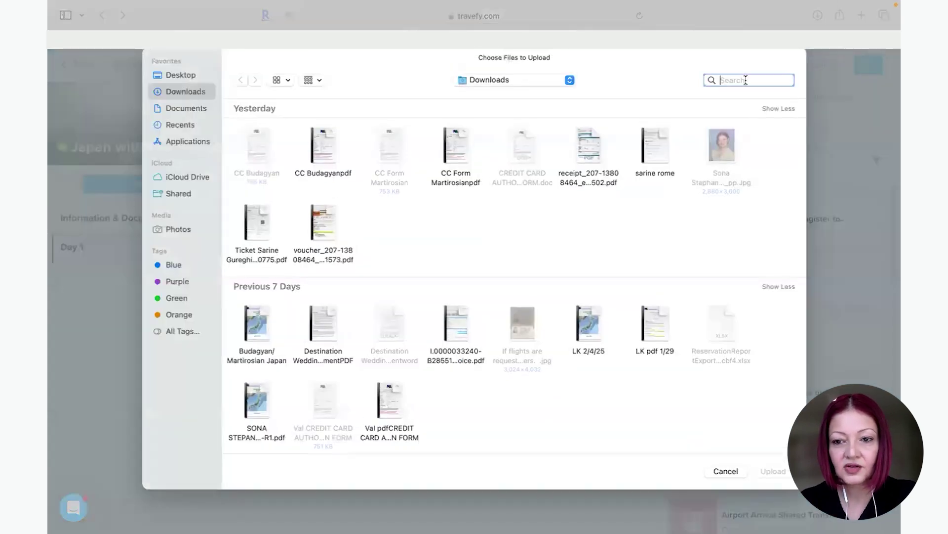
type("lk")
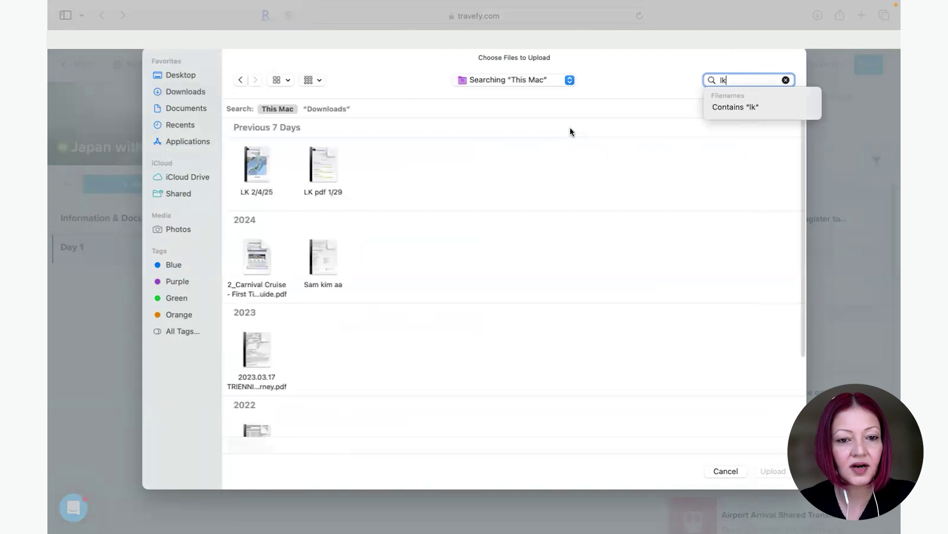
left_click(323, 167)
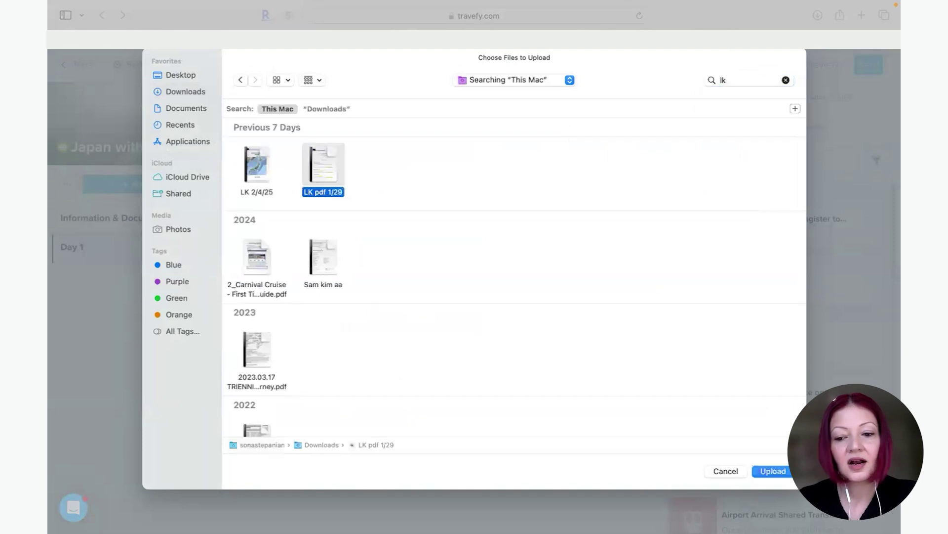
left_click(773, 470)
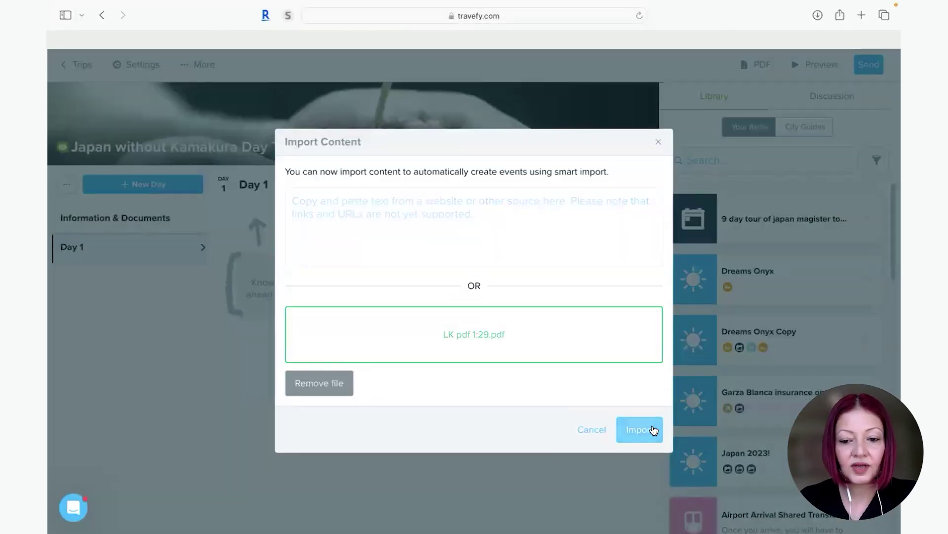
Step: Run the smart import on the PDF and review the extracted events
left_click(641, 430)
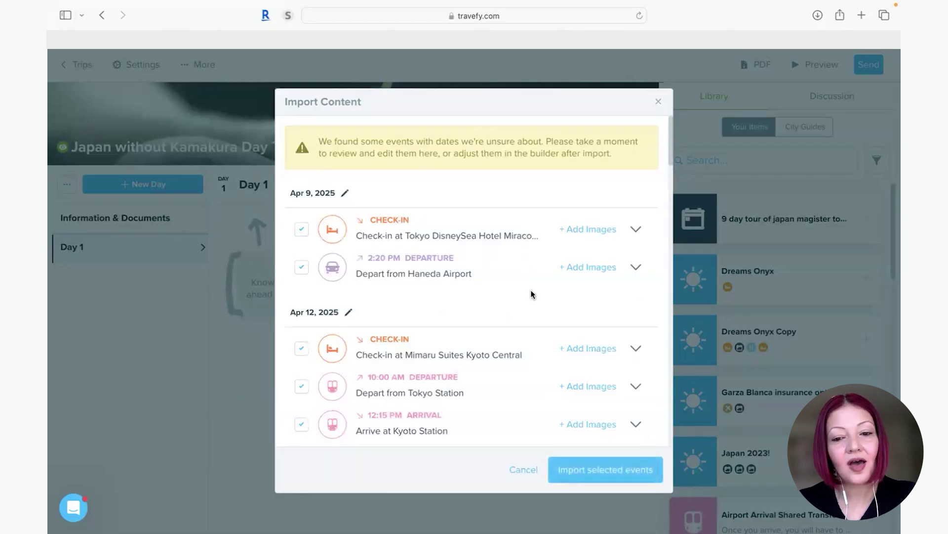
scroll(568, 262, "down", 6)
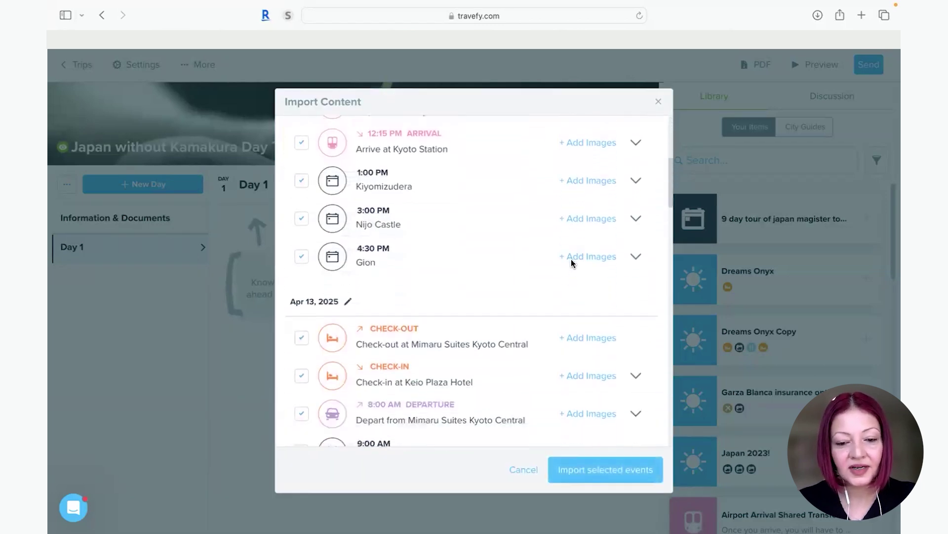
scroll(572, 262, "down", 10)
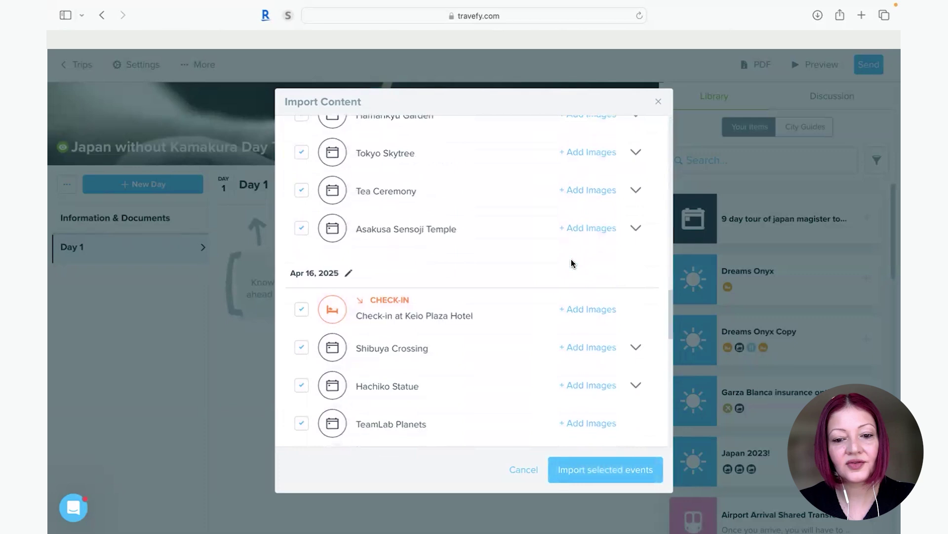
scroll(572, 262, "down", 10)
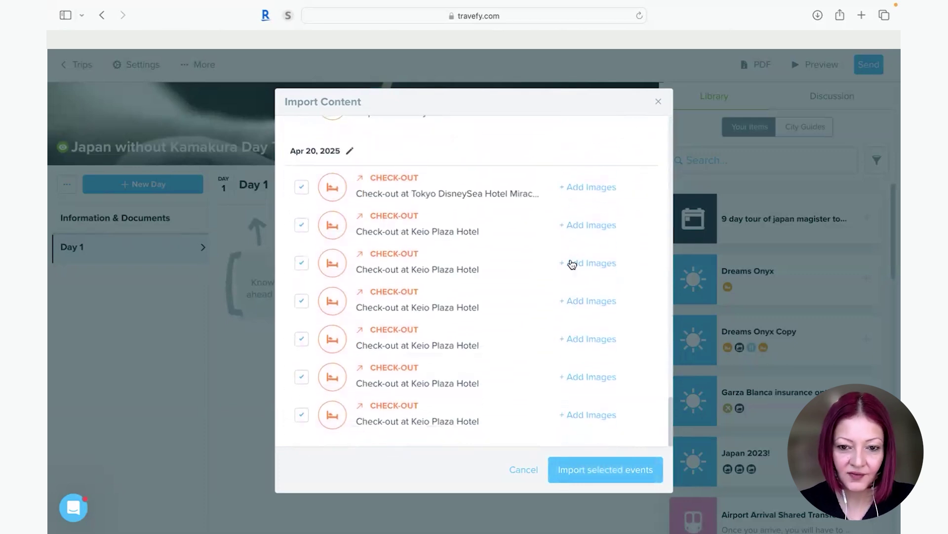
scroll(572, 263, "up", 15)
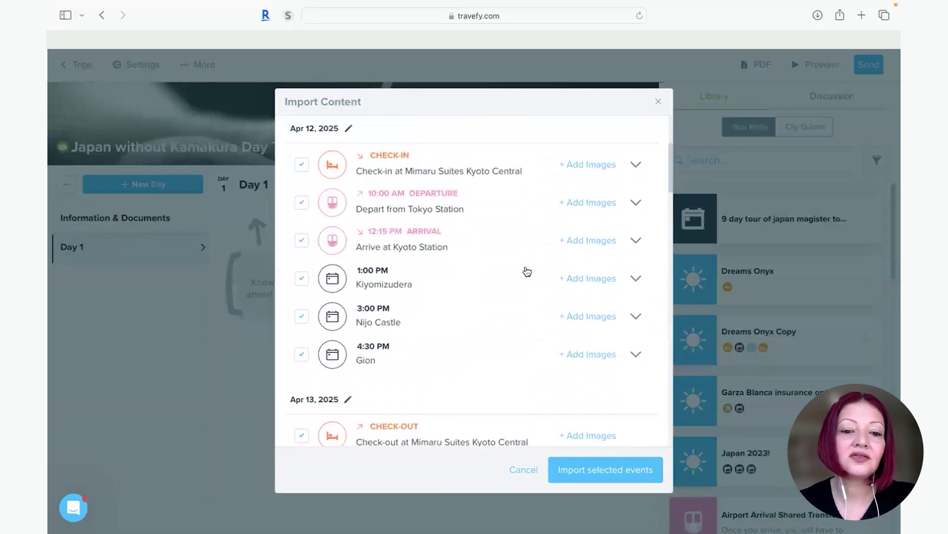
scroll(527, 271, "up", 1)
scroll(333, 273, "down", 1)
scroll(332, 265, "up", 5)
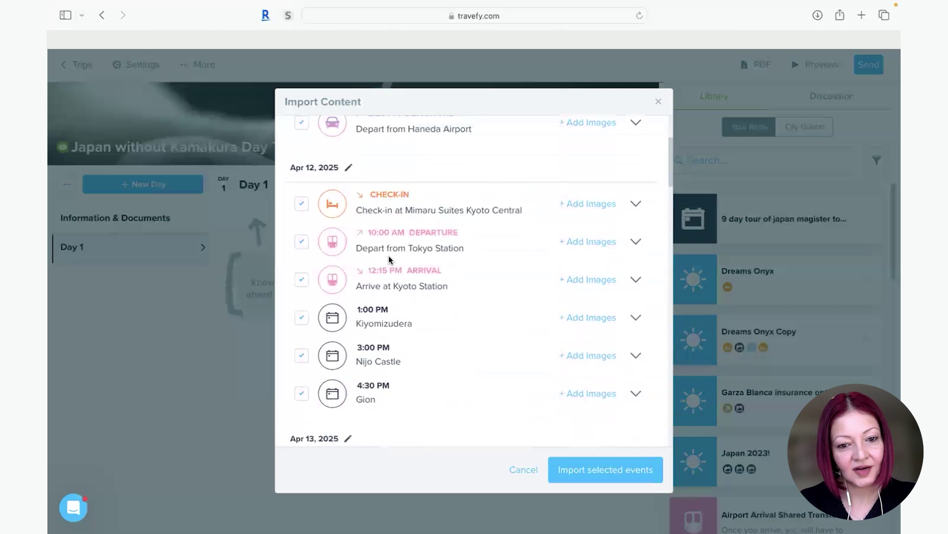
scroll(437, 252, "down", 8)
scroll(544, 217, "up", 3)
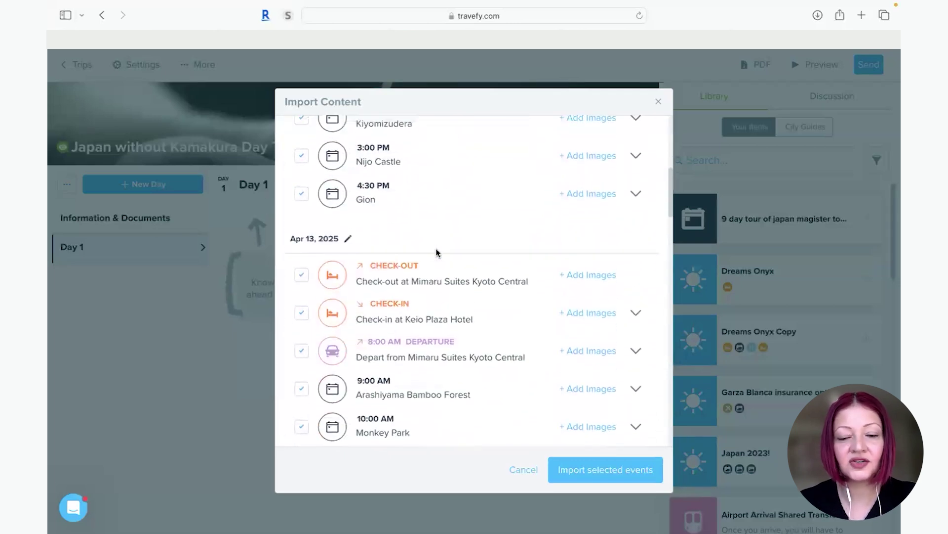
scroll(524, 226, "down", 1)
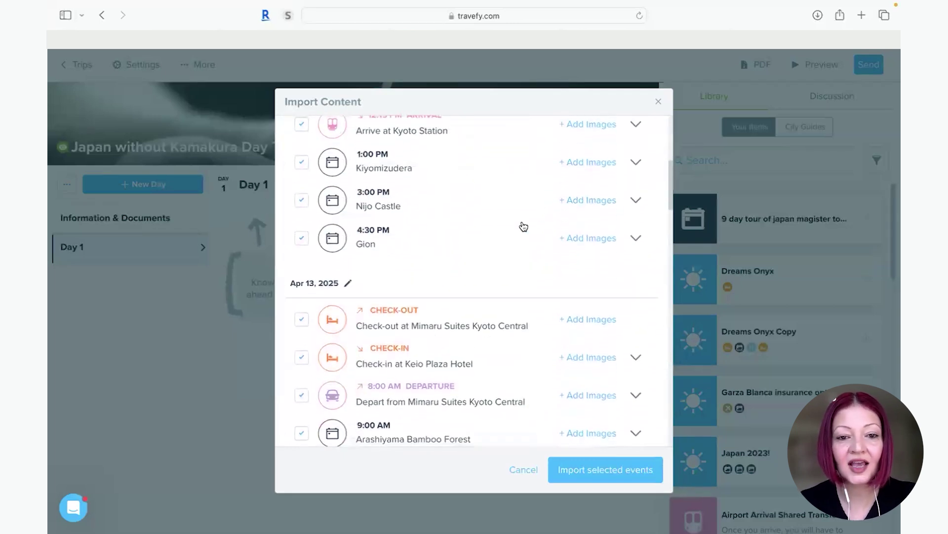
Step: Assign a temple photo to Kiyomizudera and a bamboo forest photo to Arashiyama Bamboo Forest
left_click(605, 177)
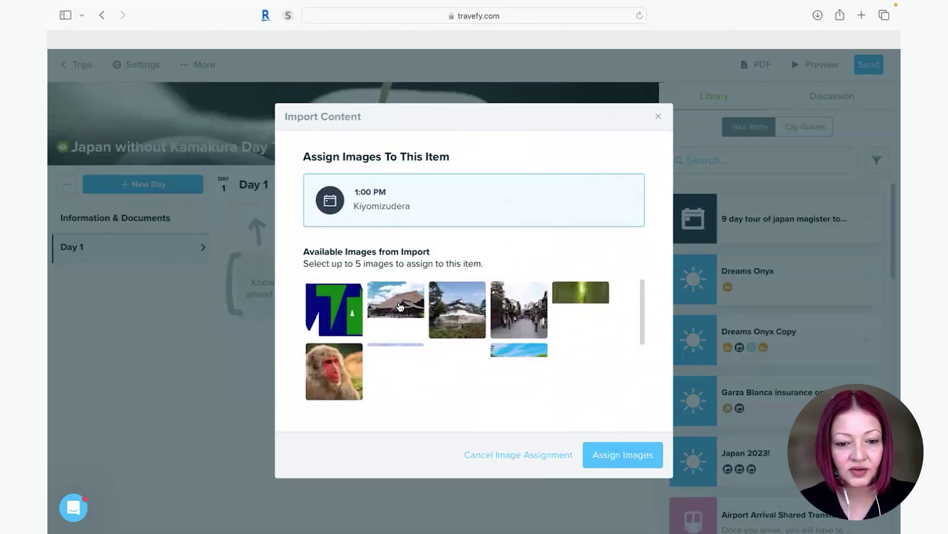
left_click(400, 306)
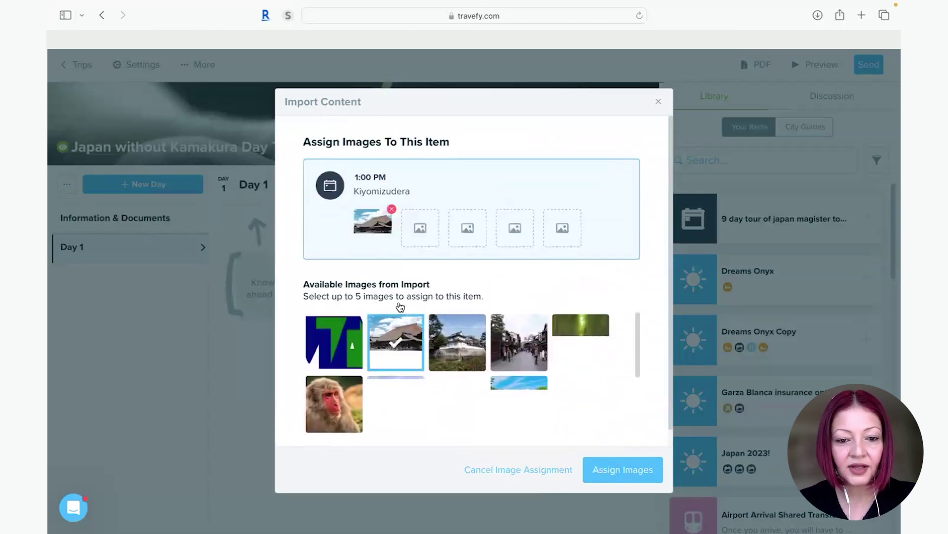
left_click(623, 470)
scroll(468, 291, "down", 3)
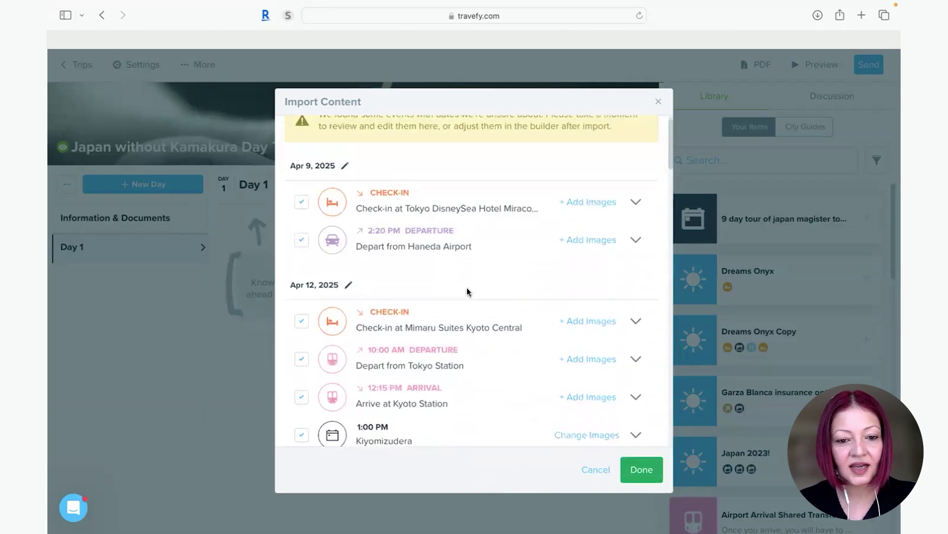
scroll(468, 290, "down", 5)
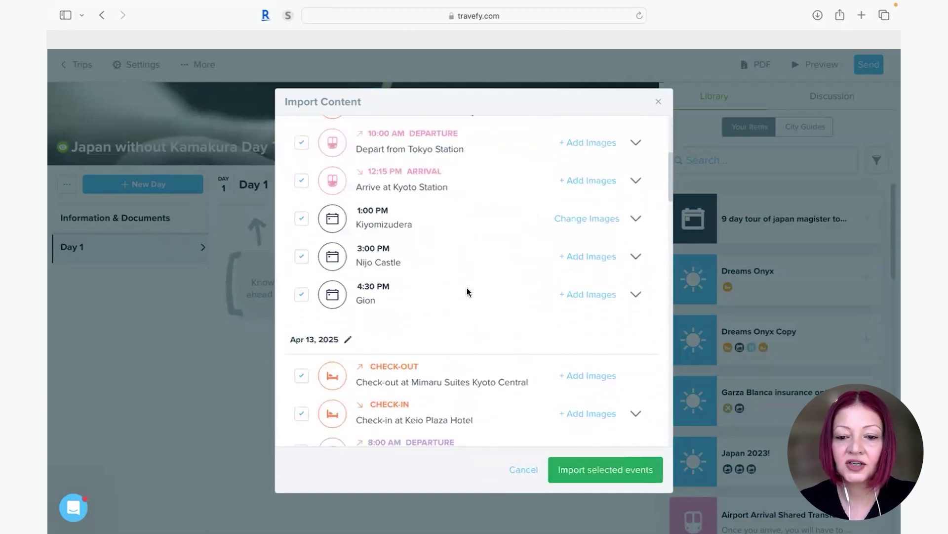
scroll(597, 326, "down", 3)
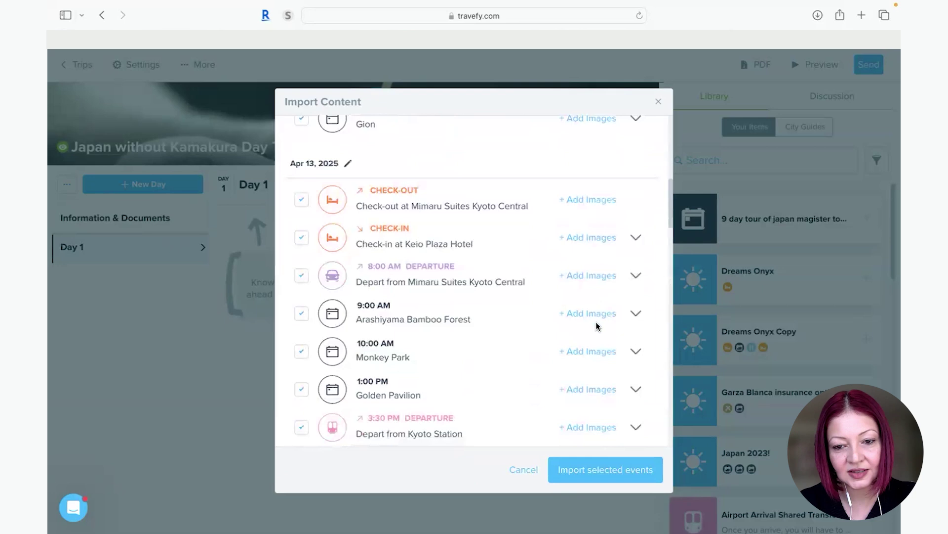
left_click(590, 314)
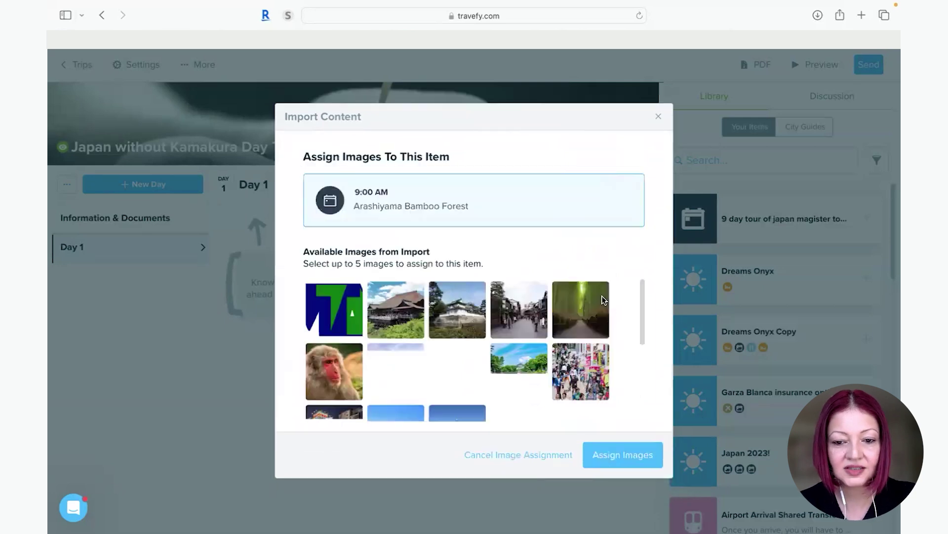
left_click(604, 300)
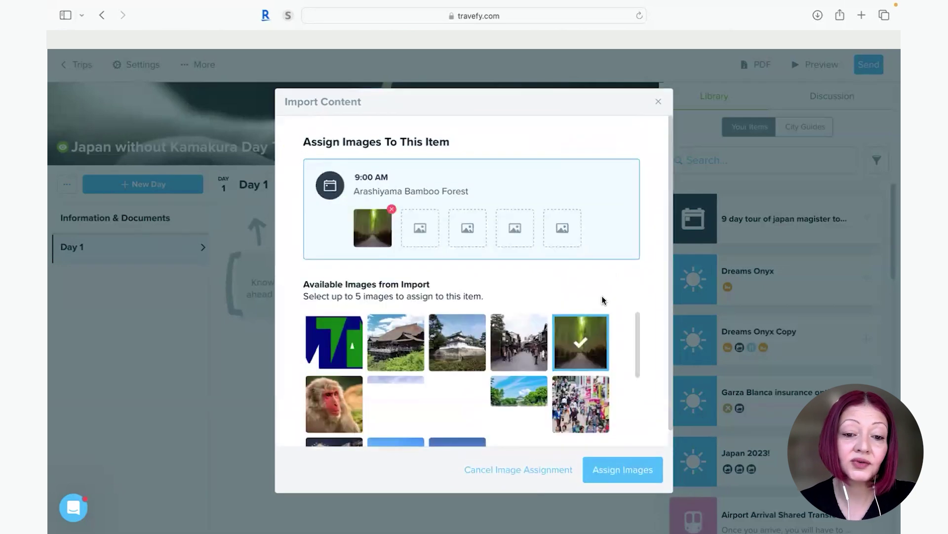
key("Return")
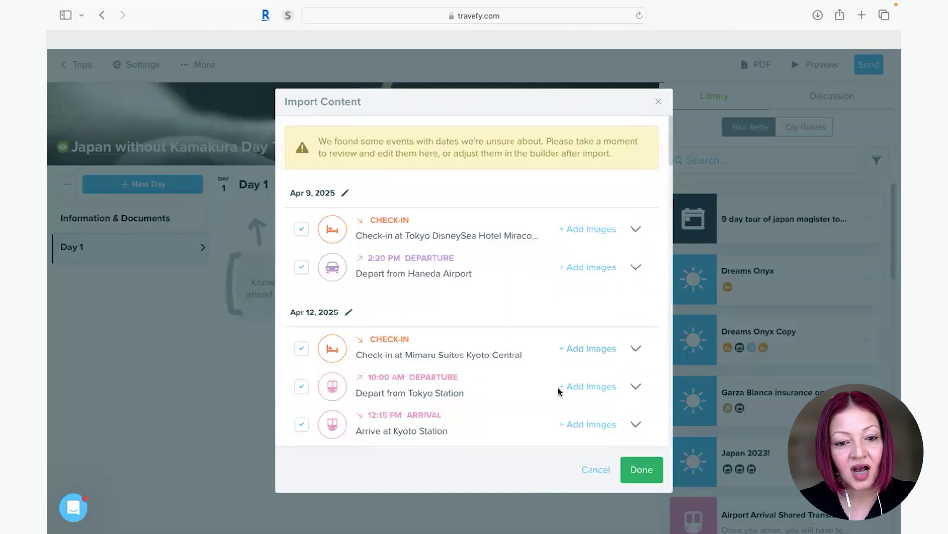
Step: Assign images to the Meiji Shrine event and import the selected events
scroll(601, 227, "down", 5)
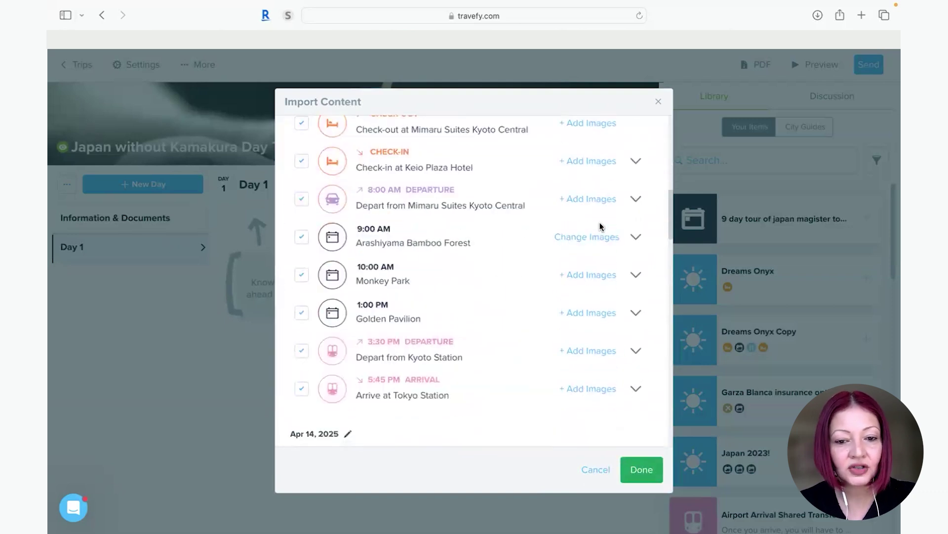
scroll(600, 227, "down", 3)
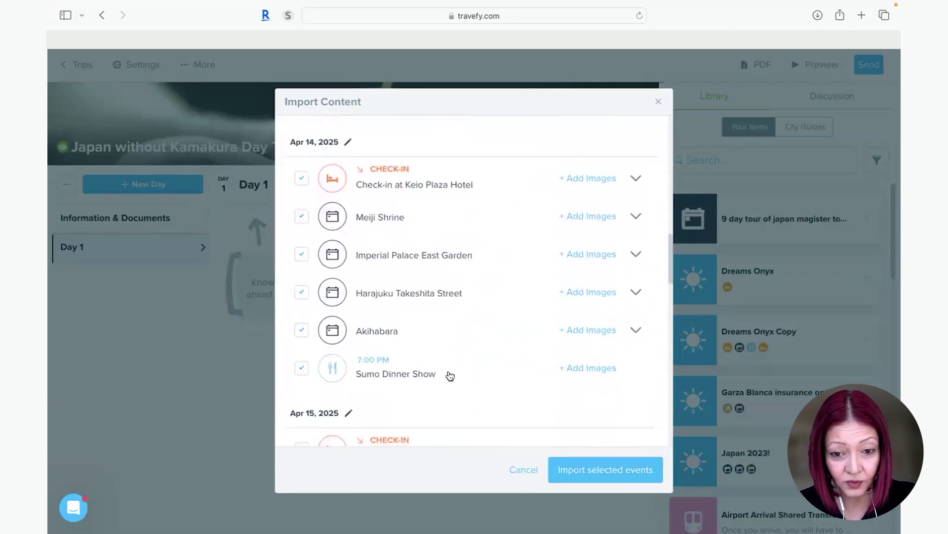
left_click(588, 215)
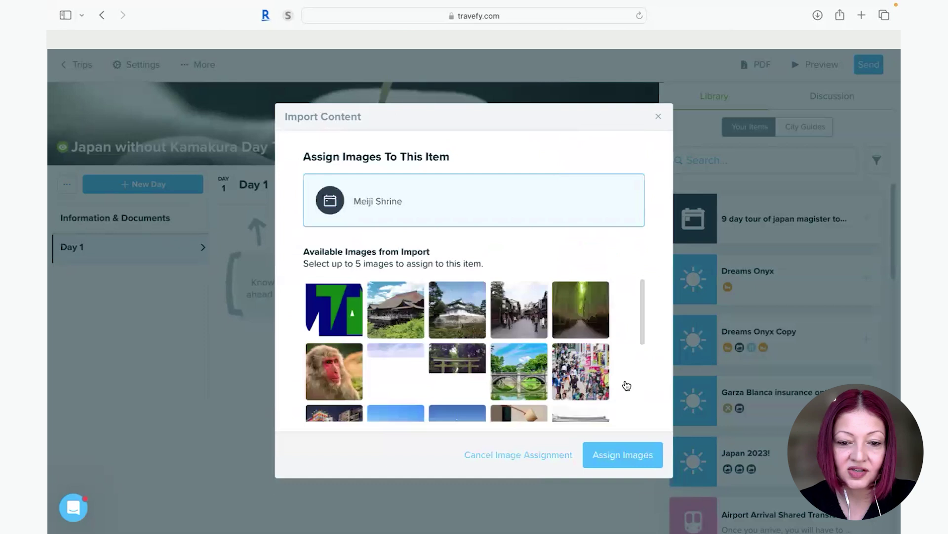
scroll(601, 295, "down", 1)
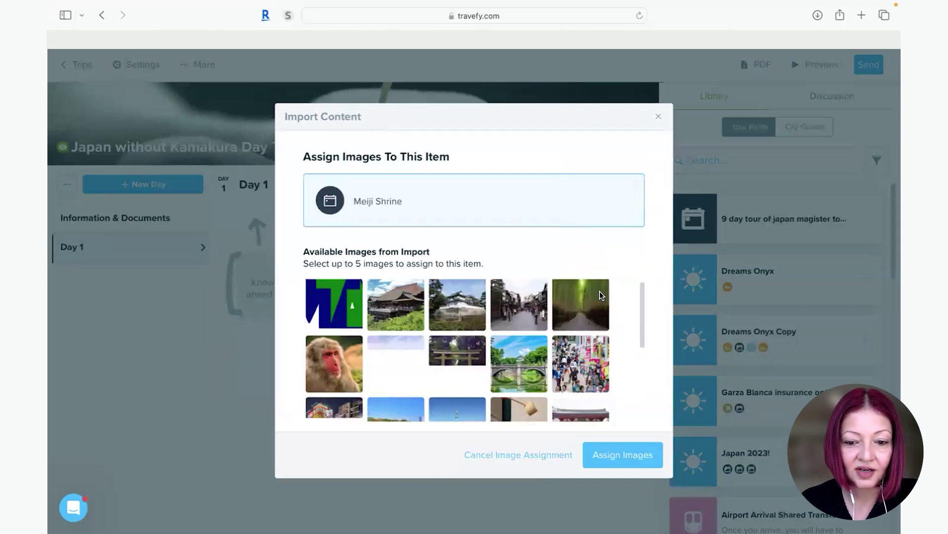
scroll(600, 295, "up", 1)
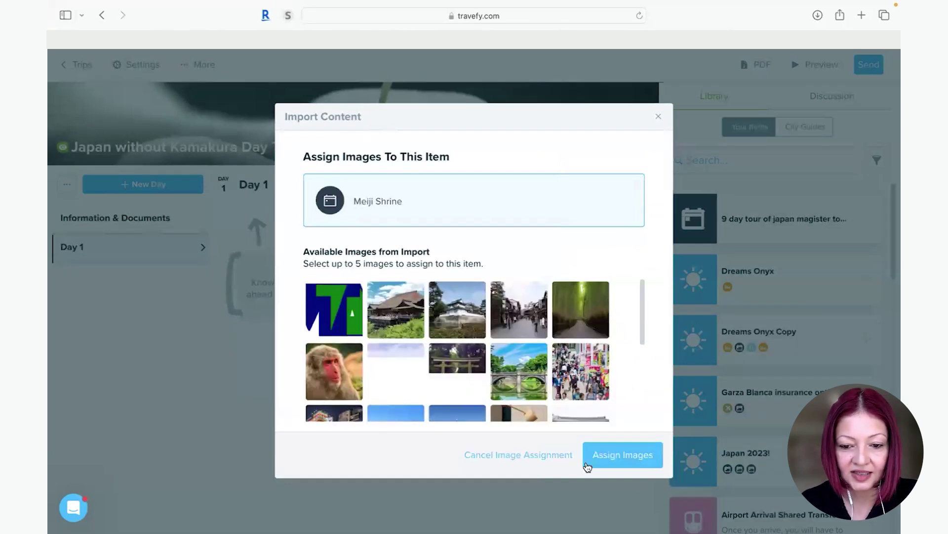
scroll(606, 480, "down", 5)
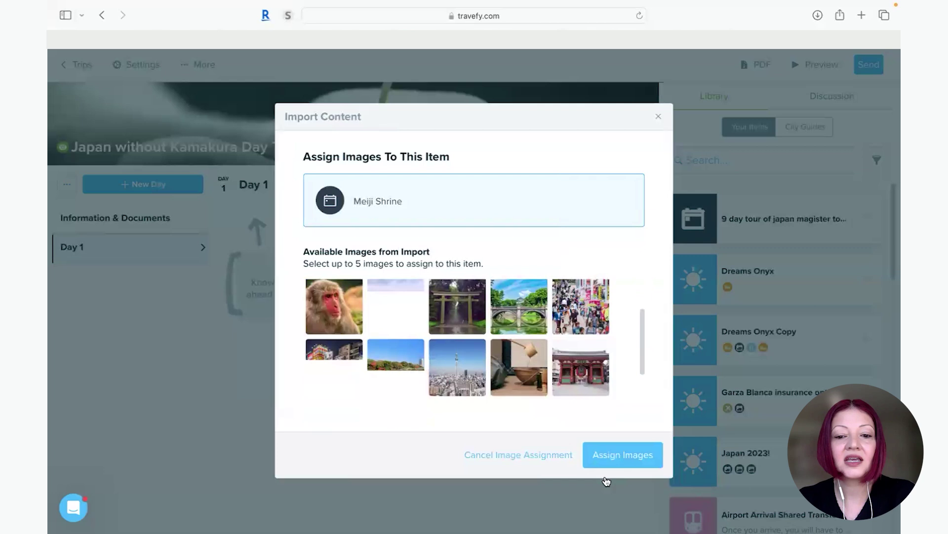
left_click(606, 479)
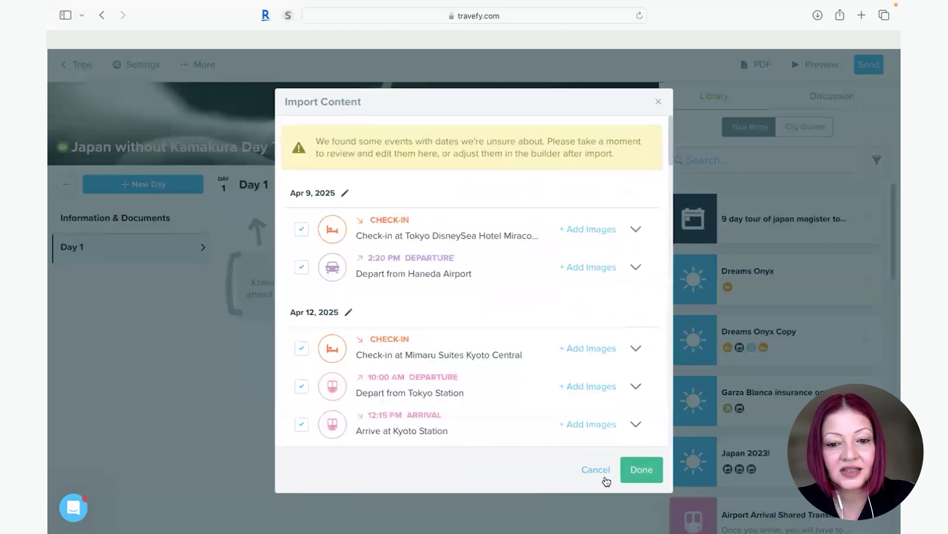
scroll(607, 481, "down", 15)
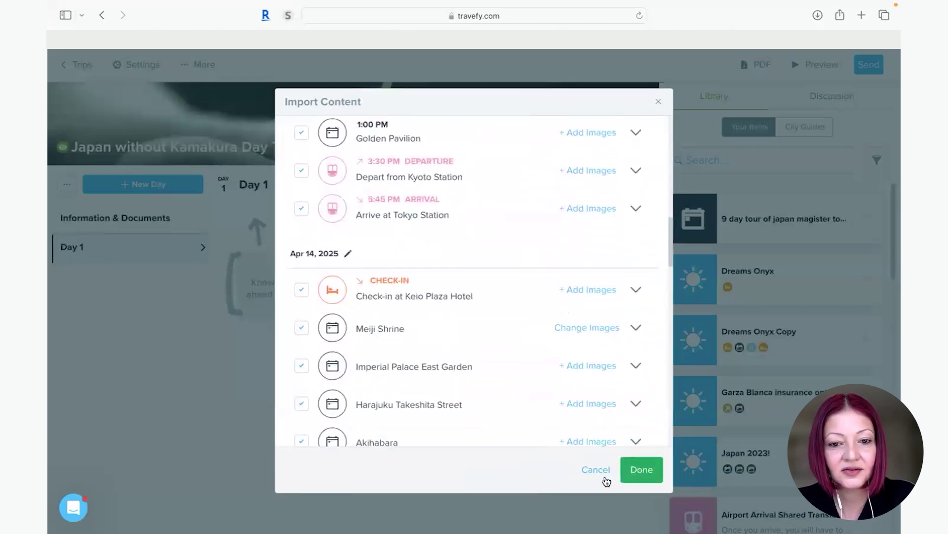
scroll(606, 481, "down", 8)
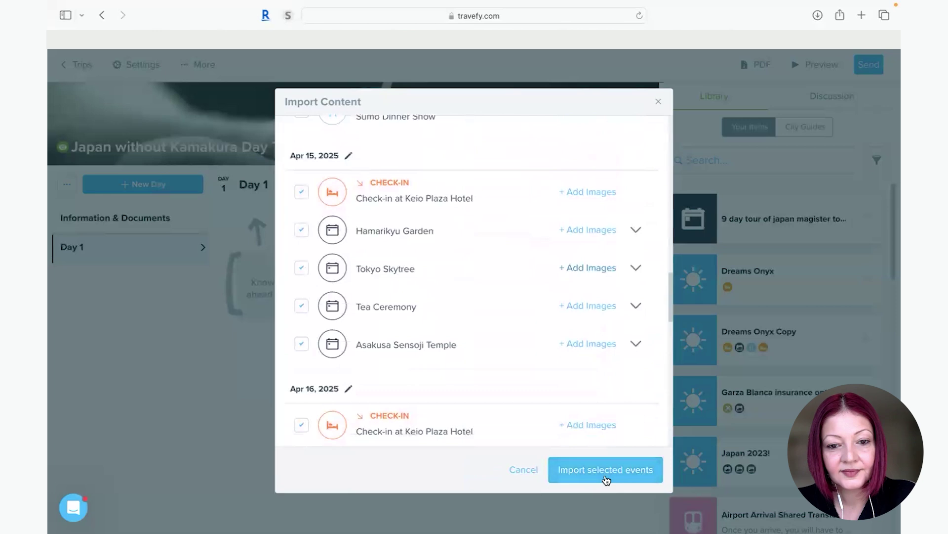
scroll(606, 479, "down", 10)
left_click(607, 469)
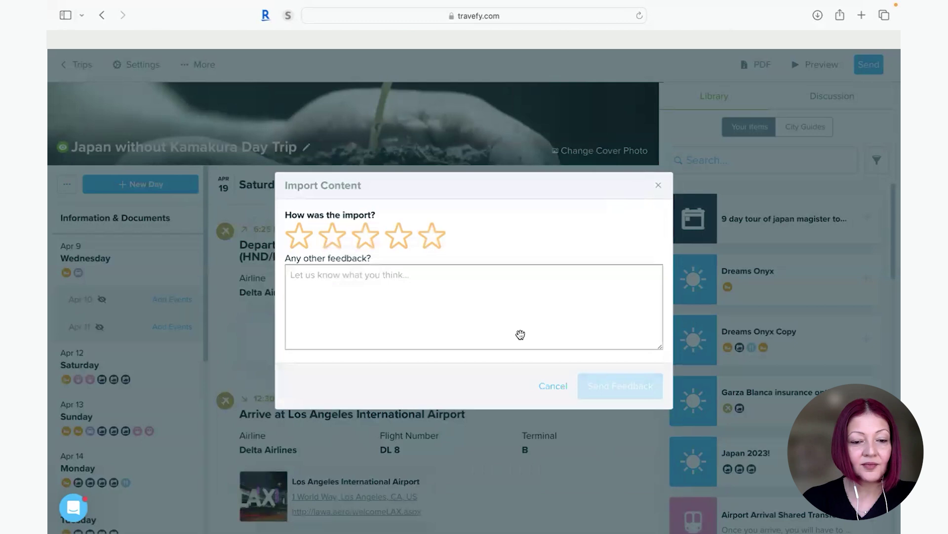
Step: Dismiss the import feedback prompt and review the Apr 12, Apr 13 and Apr 9 itineraries
key("Escape")
scroll(499, 337, "down", 2)
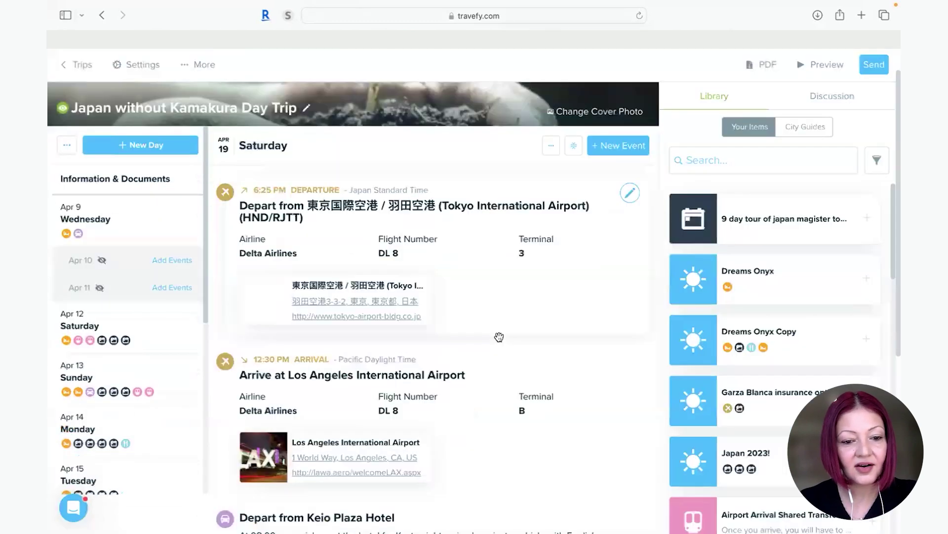
scroll(120, 377, "down", 3)
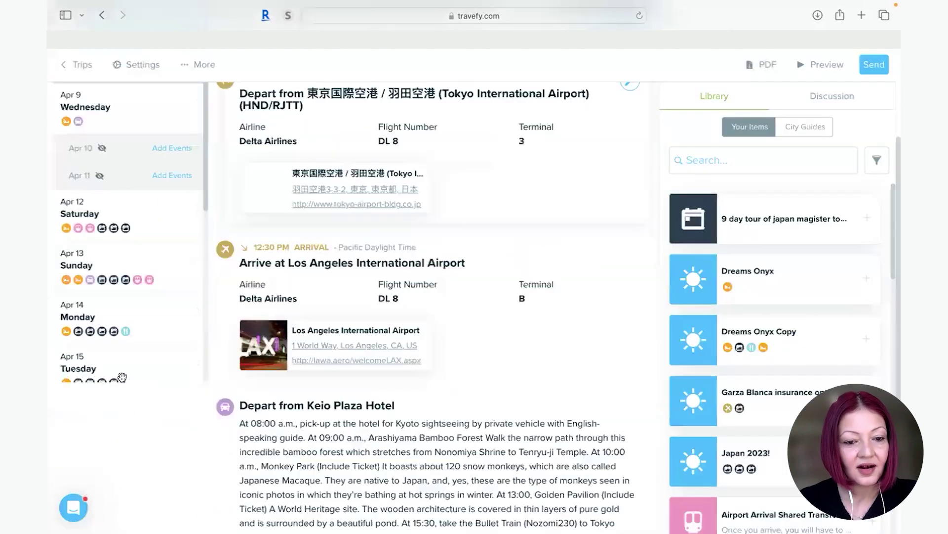
scroll(121, 377, "up", 4)
left_click(188, 356)
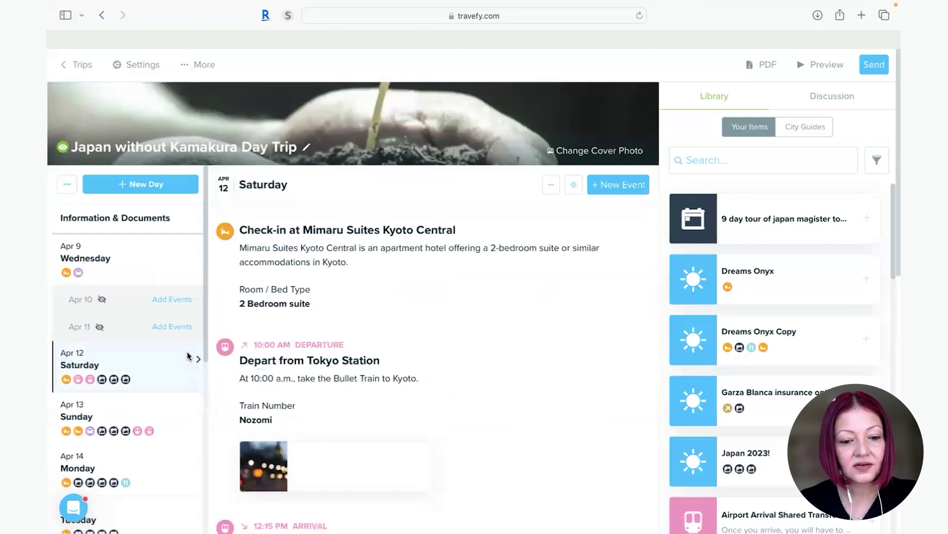
scroll(193, 351, "down", 5)
scroll(333, 371, "up", 3)
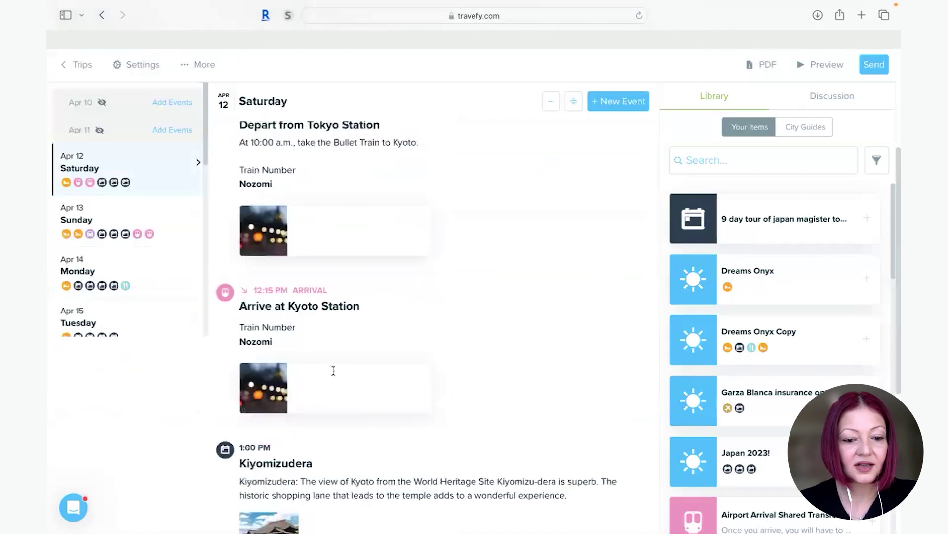
scroll(333, 370, "up", 5)
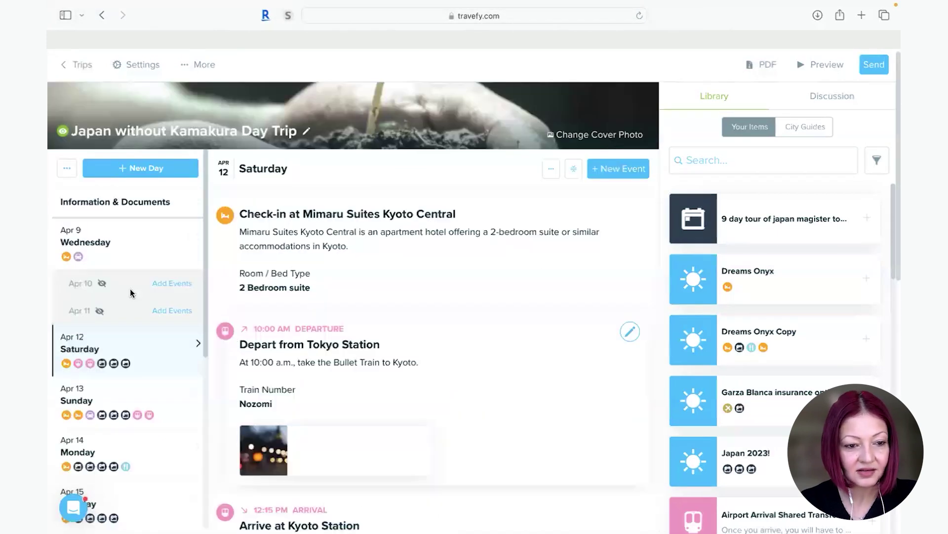
scroll(110, 322, "down", 5)
left_click(108, 321)
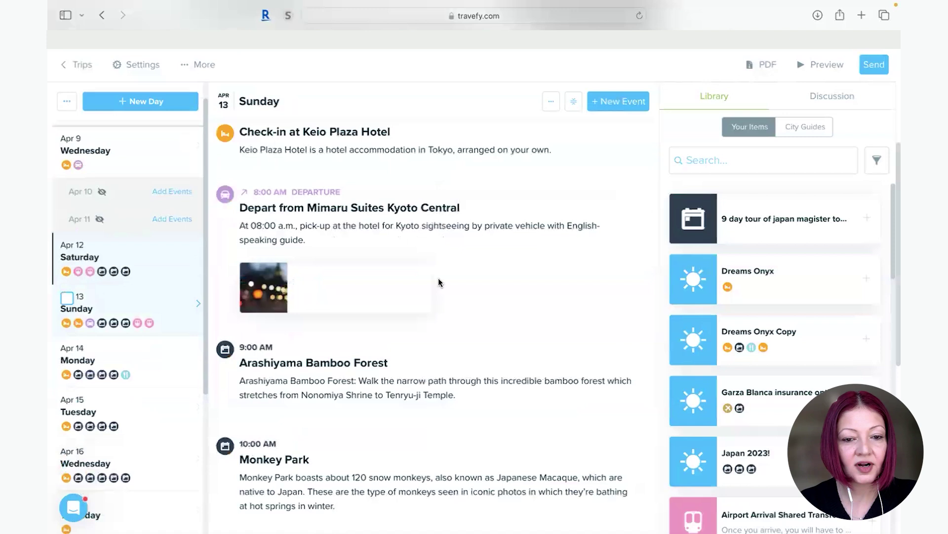
scroll(439, 282, "down", 10)
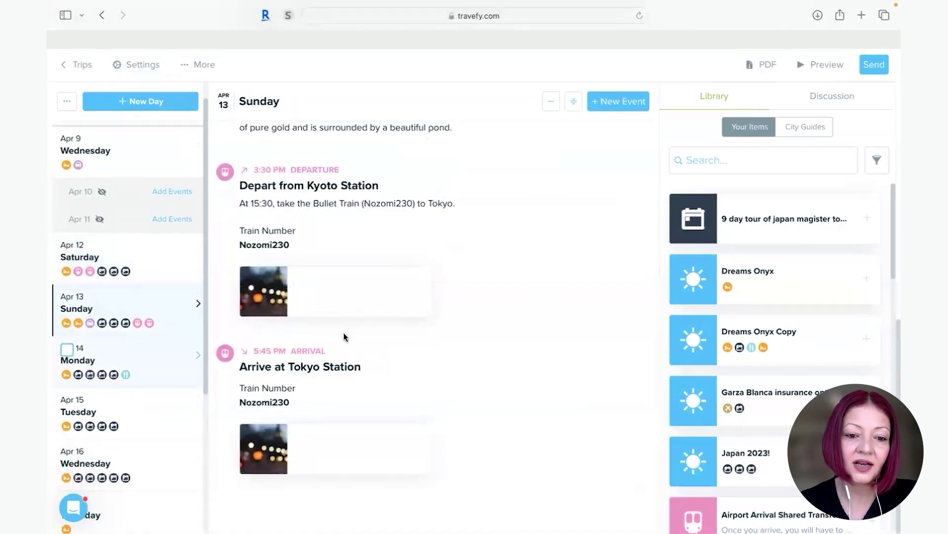
scroll(345, 336, "down", 5)
scroll(344, 337, "up", 5)
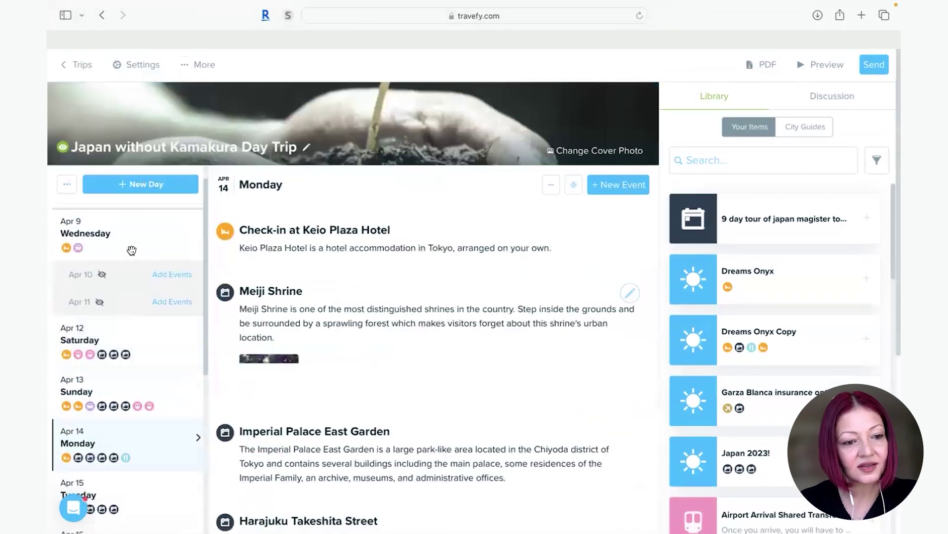
left_click(132, 250)
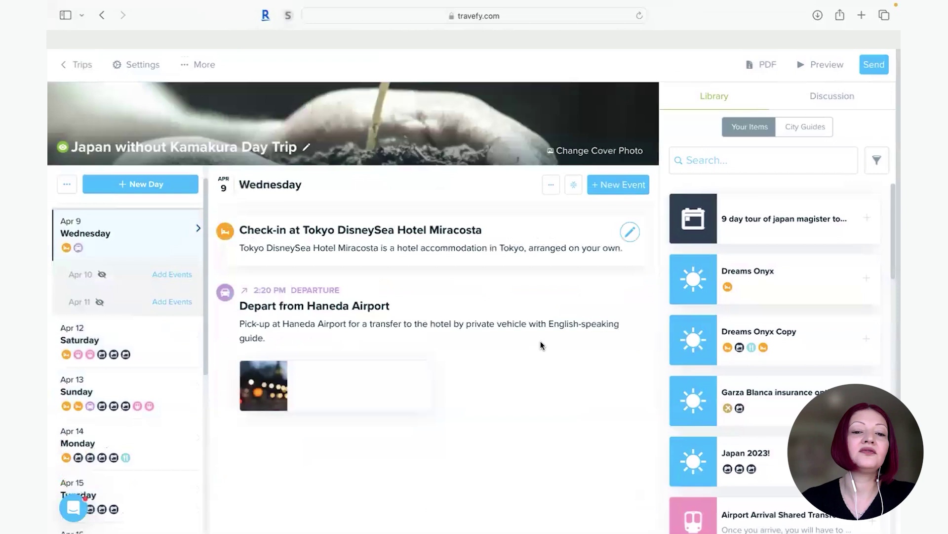
scroll(540, 342, "down", 1)
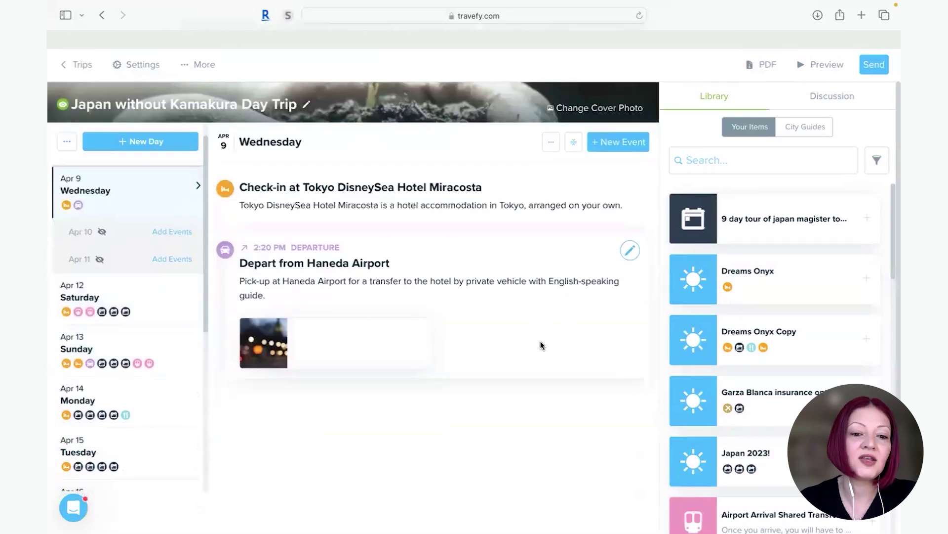
scroll(540, 345, "up", 2)
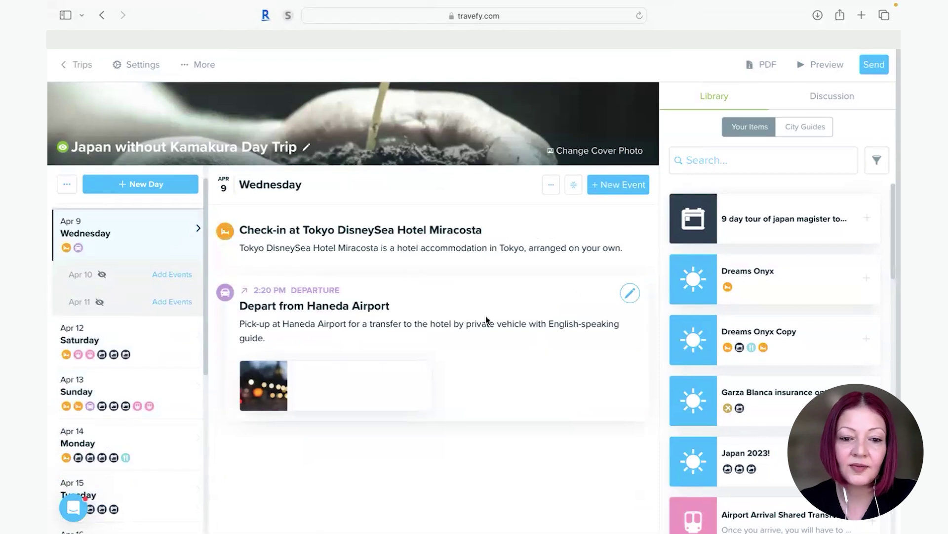
Step: Review the Apr 17, Apr 16 and Apr 20 days, ending on Monday Apr 14
scroll(443, 278, "down", 3)
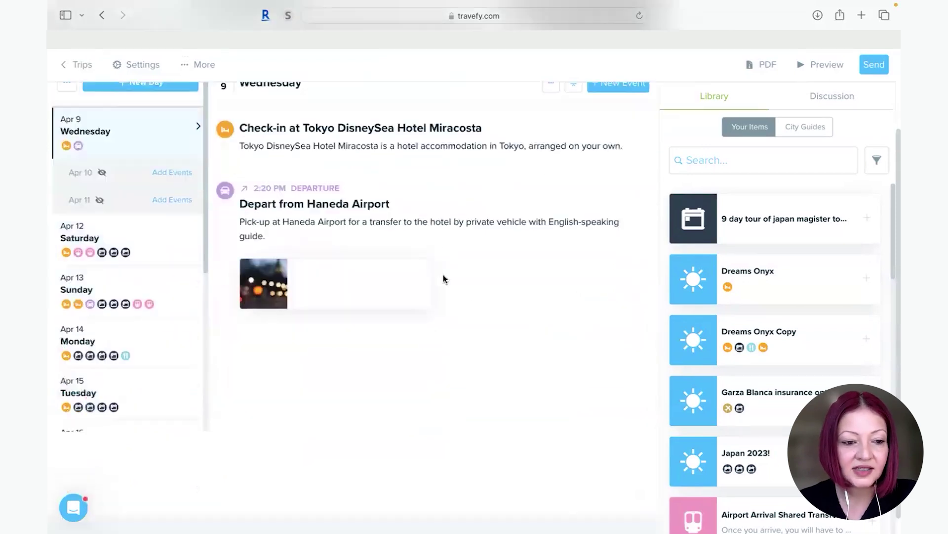
scroll(148, 289, "down", 2)
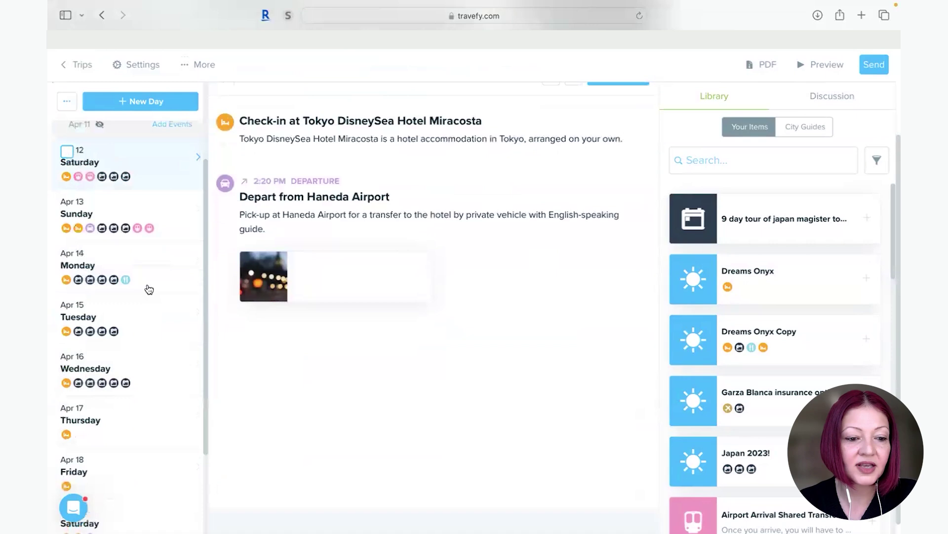
scroll(149, 289, "down", 3)
left_click(112, 329)
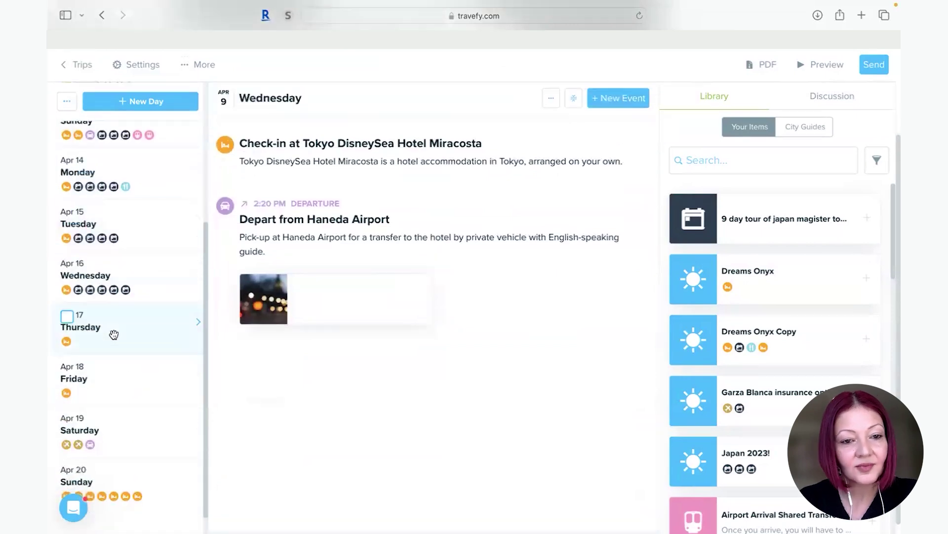
left_click(121, 288)
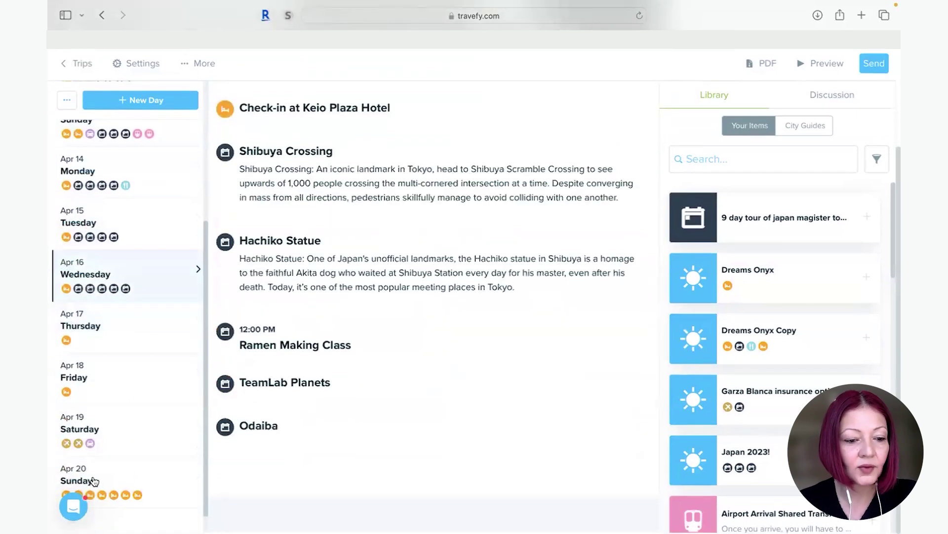
left_click(94, 480)
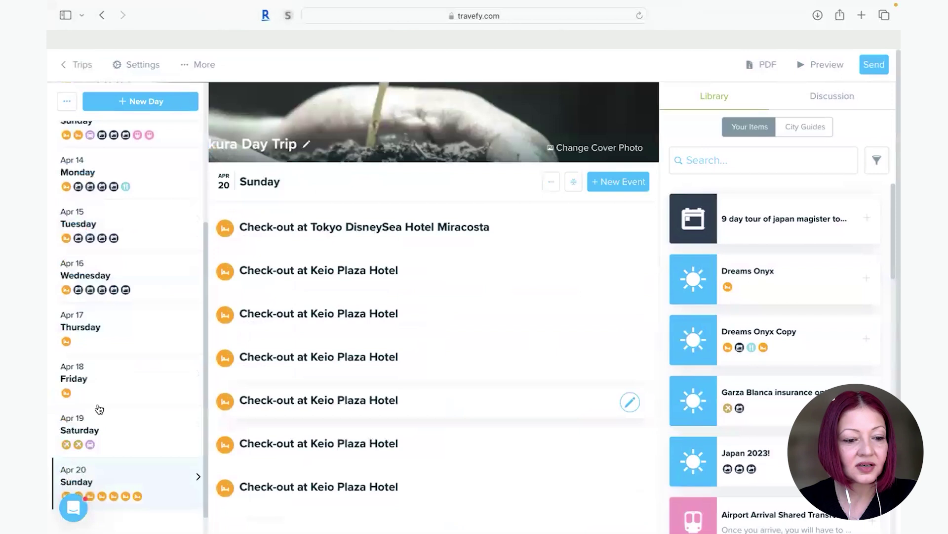
left_click(99, 409)
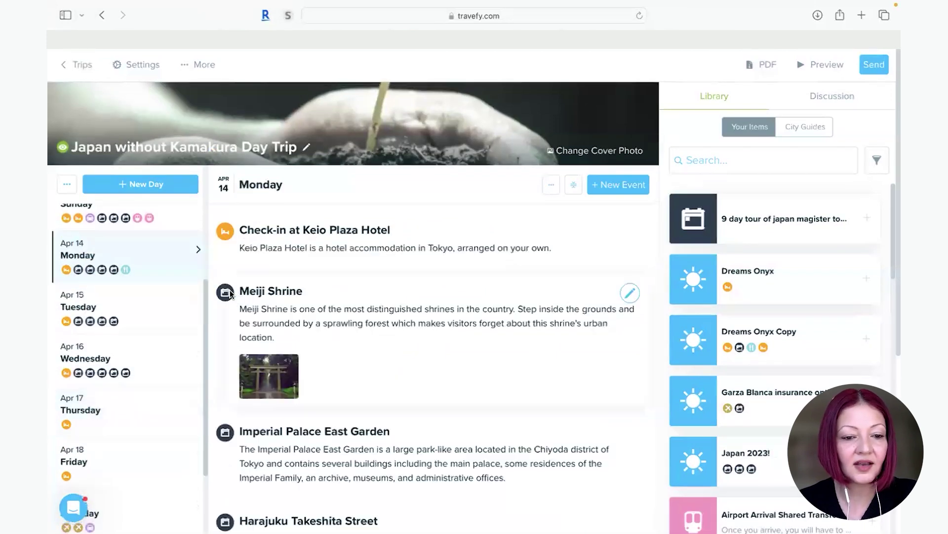
Step: Select the Meiji Shrine entry's text on Monday Apr 14, then clear the selection
left_click_drag(233, 295, 234, 379)
left_click_drag(229, 303, 238, 220)
left_click(225, 292)
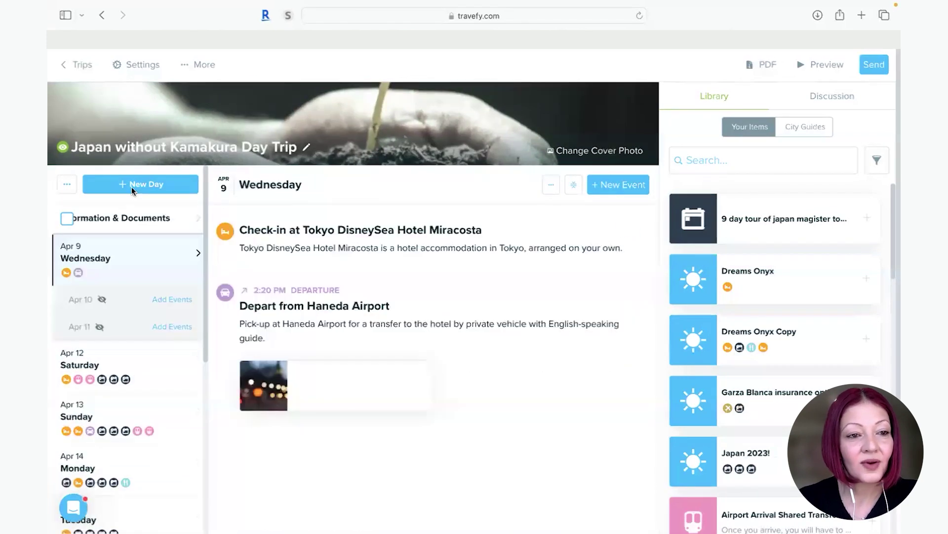
Step: Add a second blank proposal to the trip and title it 'Japan With Kamakura Day Trip'
left_click(61, 66)
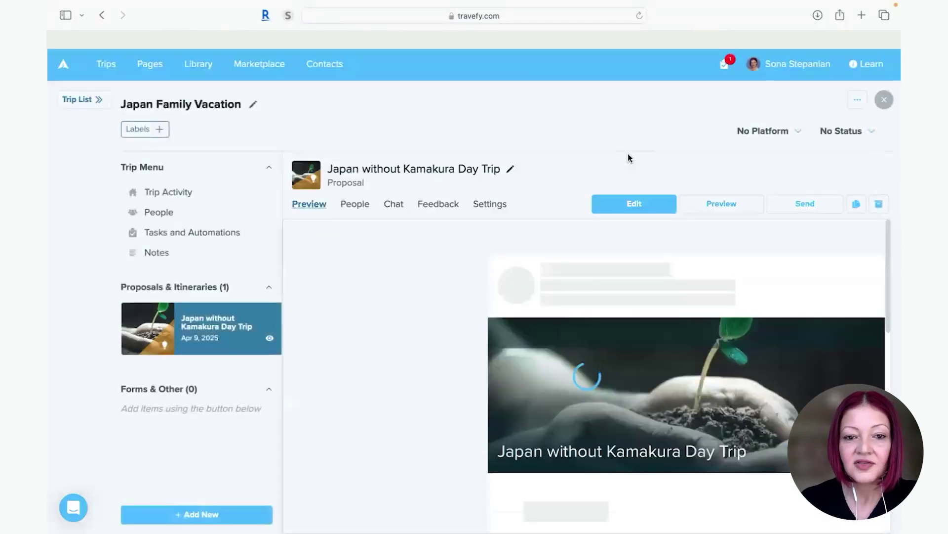
scroll(330, 285, "down", 1)
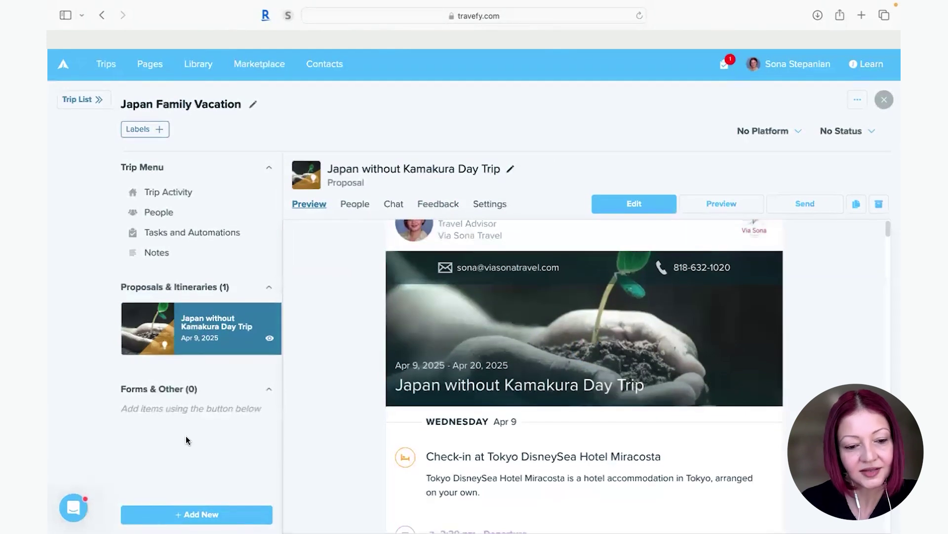
left_click(182, 516)
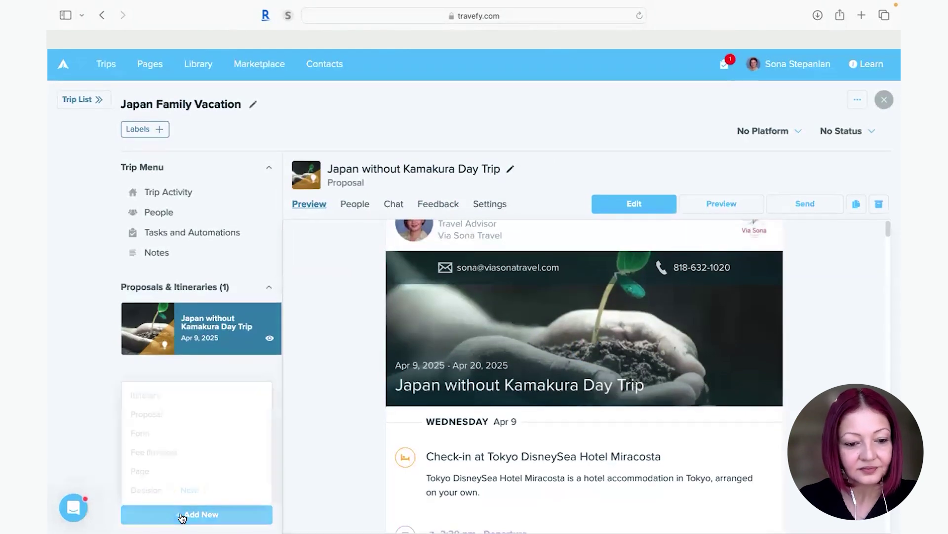
left_click(159, 420)
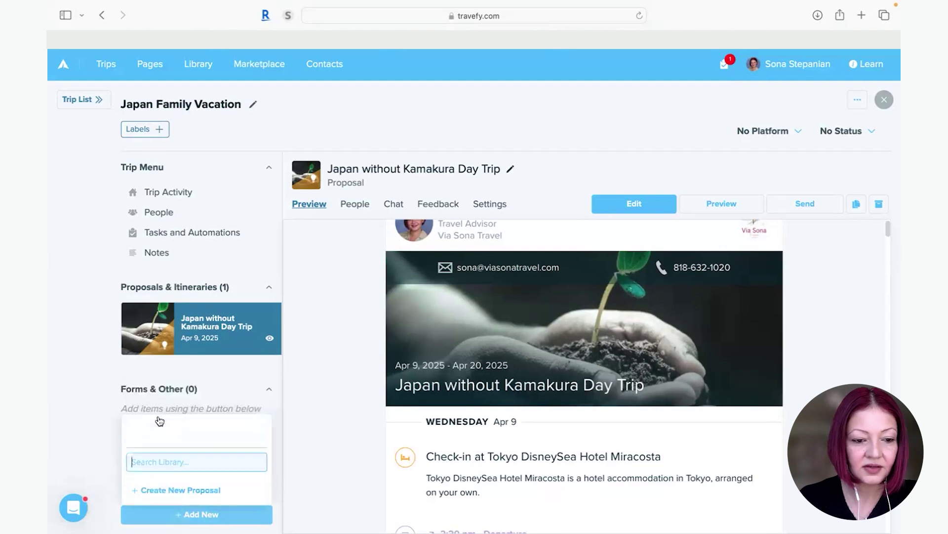
left_click(160, 492)
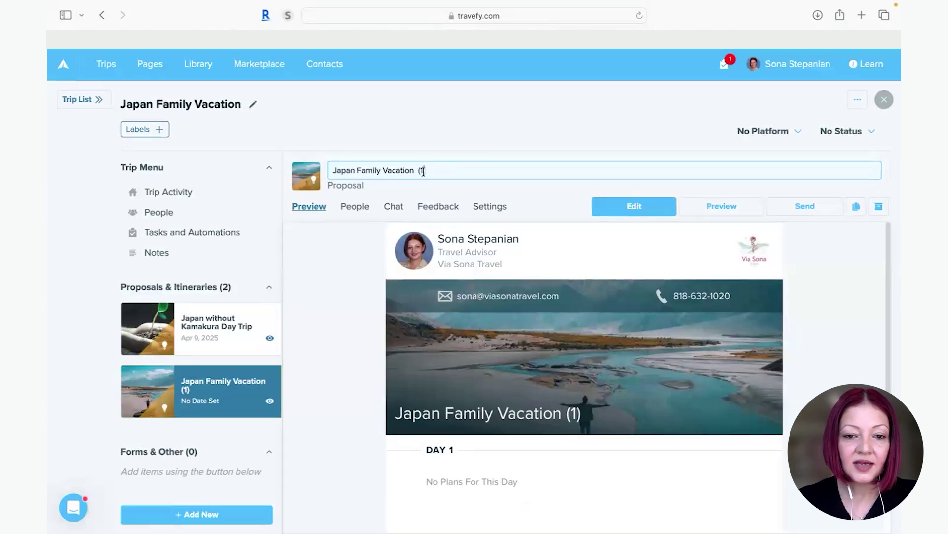
type("Japan With K")
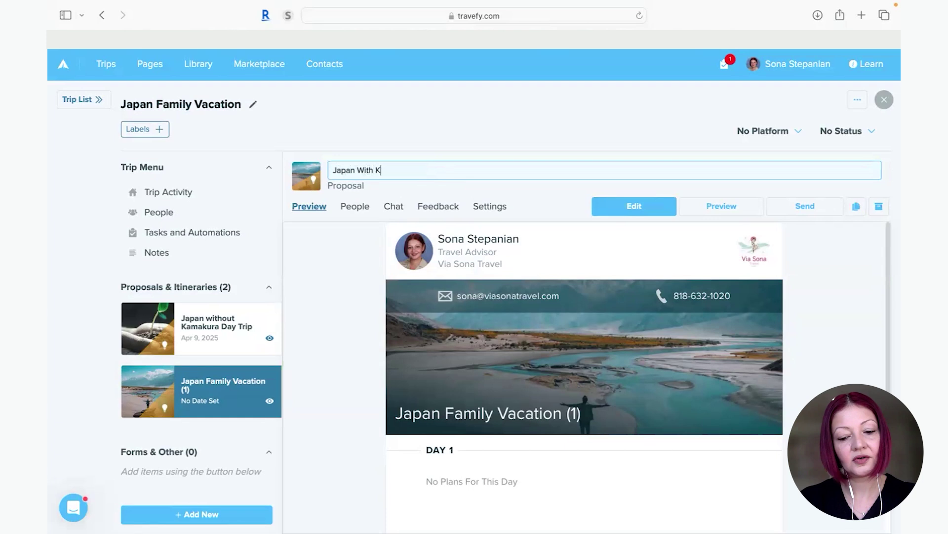
type("amakura")
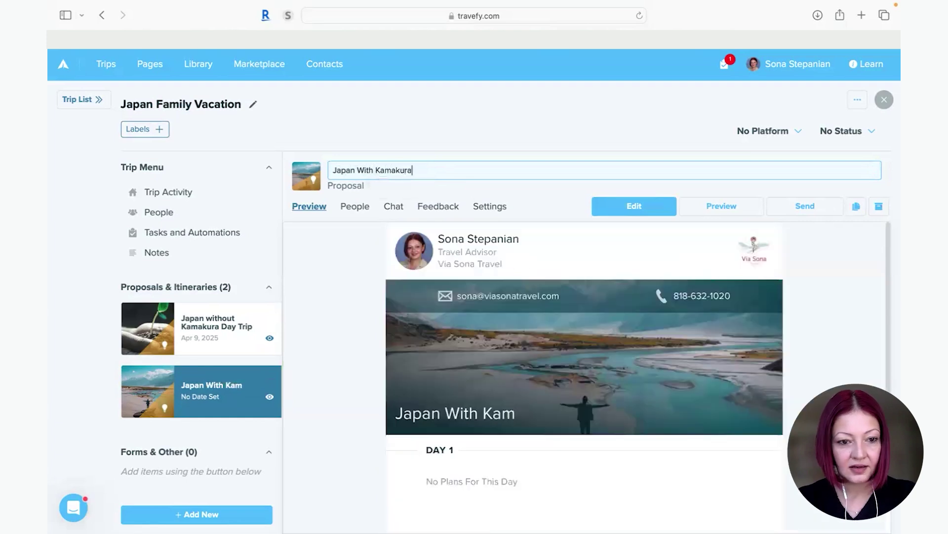
type(" Day Trip")
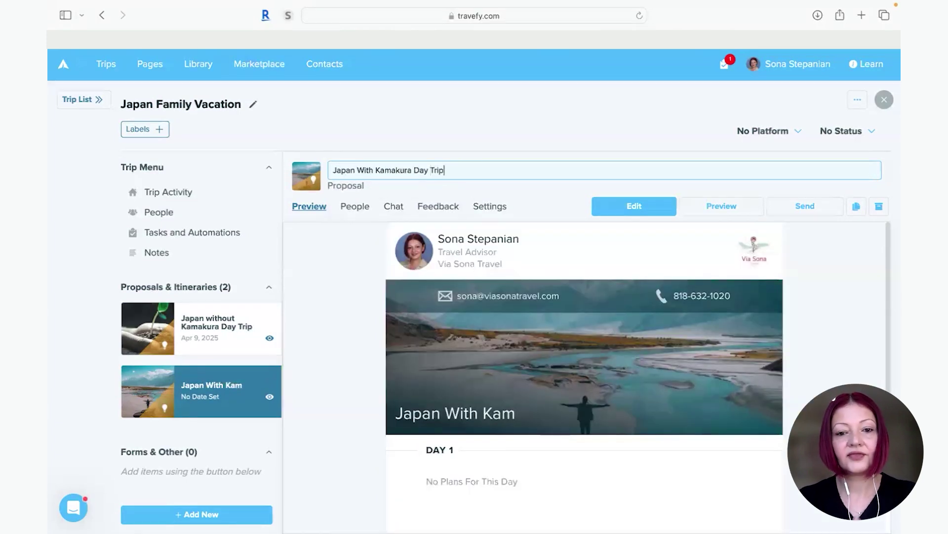
Step: Open the new proposal for editing and attach LK 2:4:25.pdf to a Smart Import
left_click(625, 208)
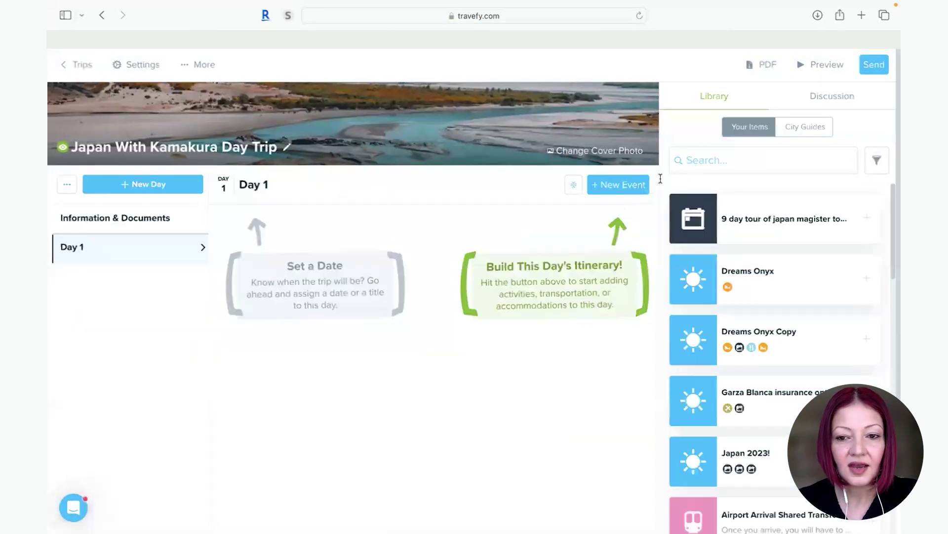
left_click(627, 190)
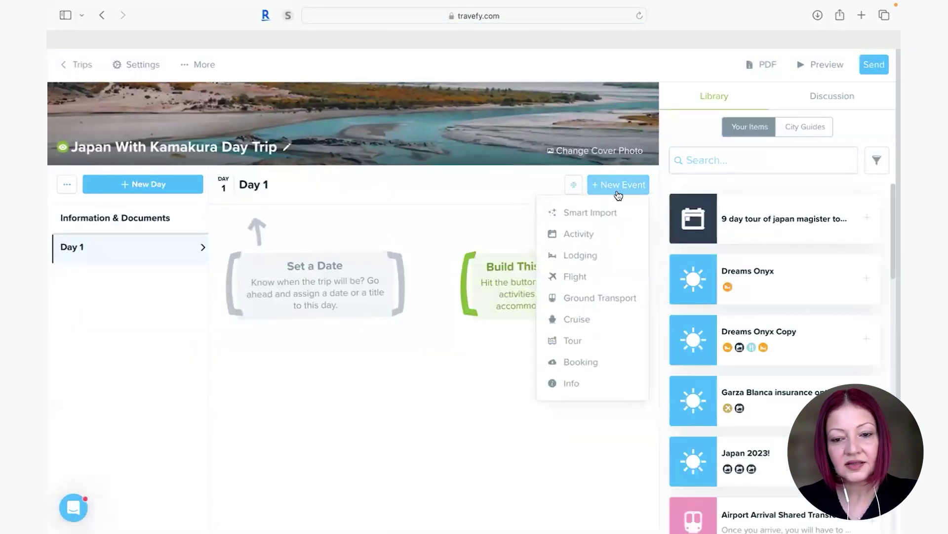
left_click(585, 213)
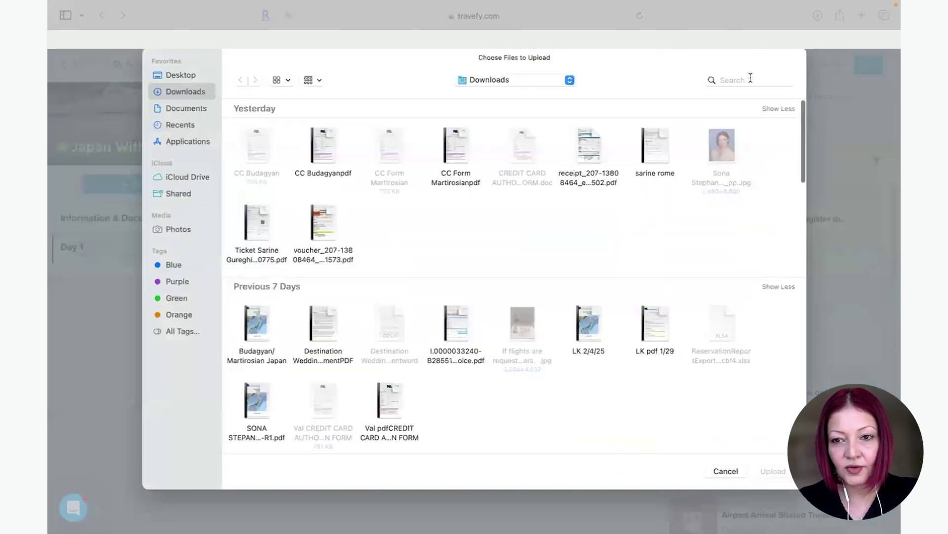
left_click(749, 79)
type("lk")
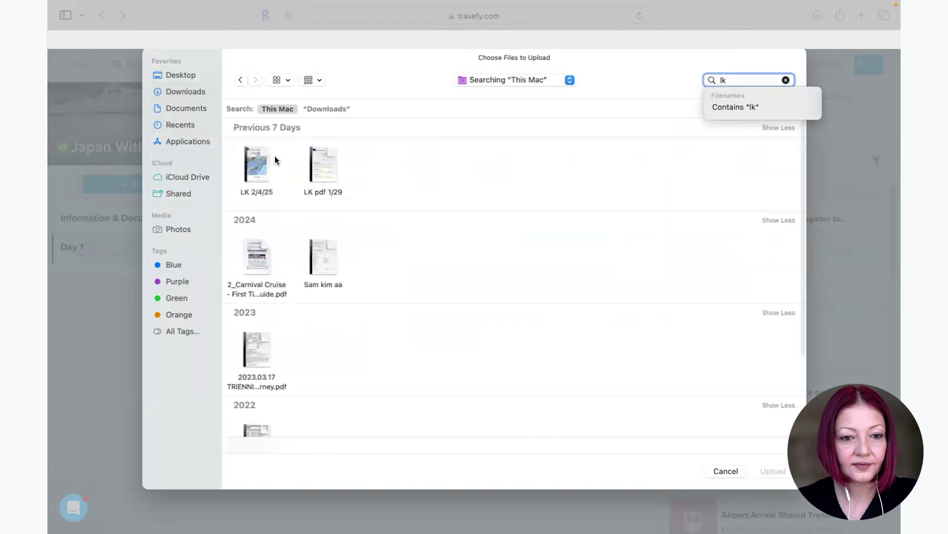
left_click(257, 159)
left_click(762, 473)
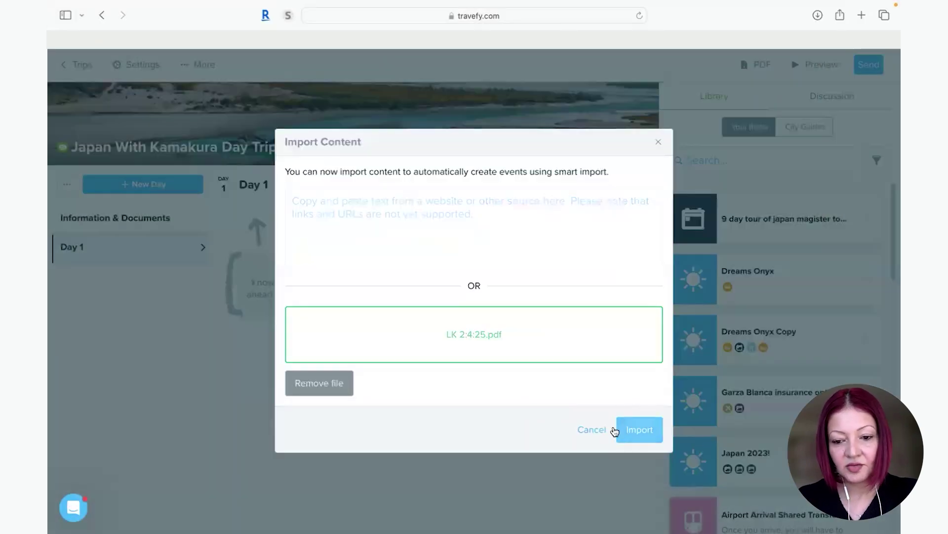
Step: Start importing the PDF's events and assign a photo to Kiyomizudera
left_click(642, 430)
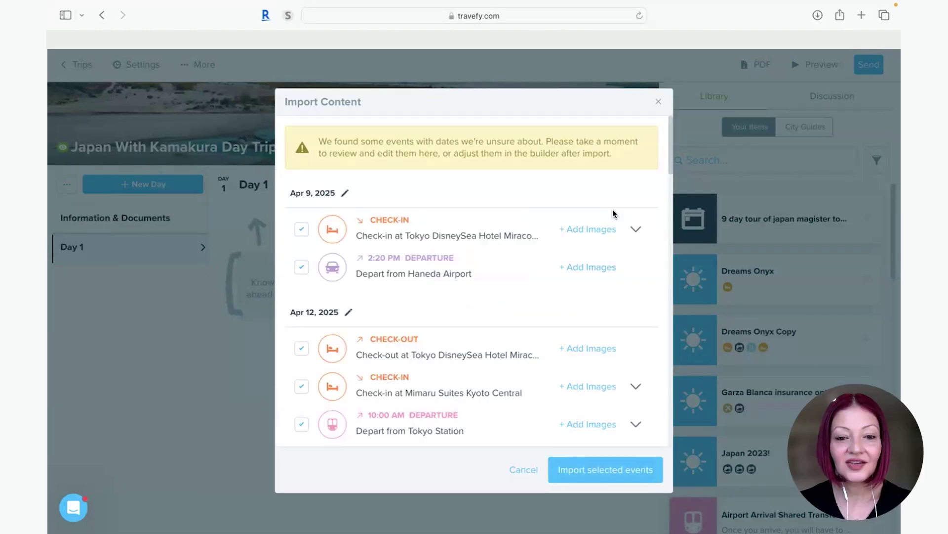
scroll(609, 216, "down", 4)
scroll(608, 216, "down", 2)
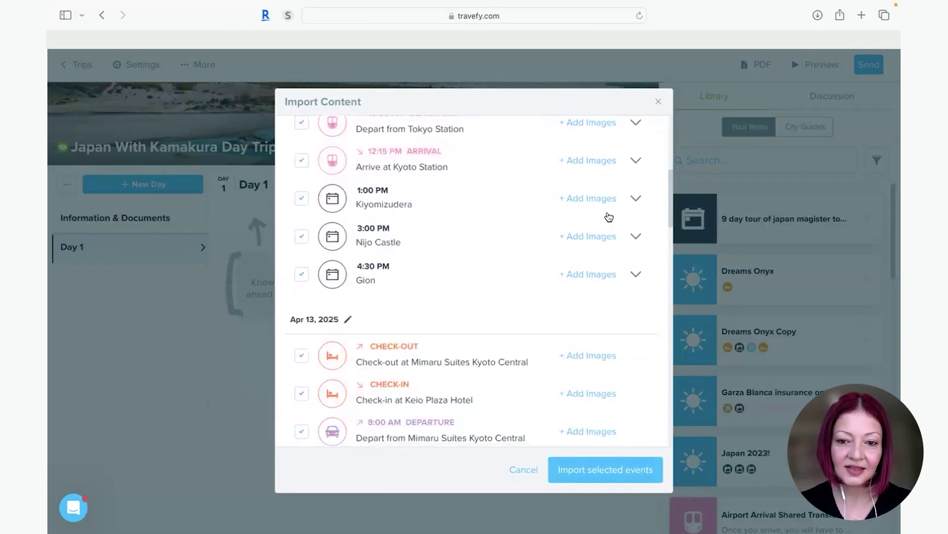
left_click(586, 199)
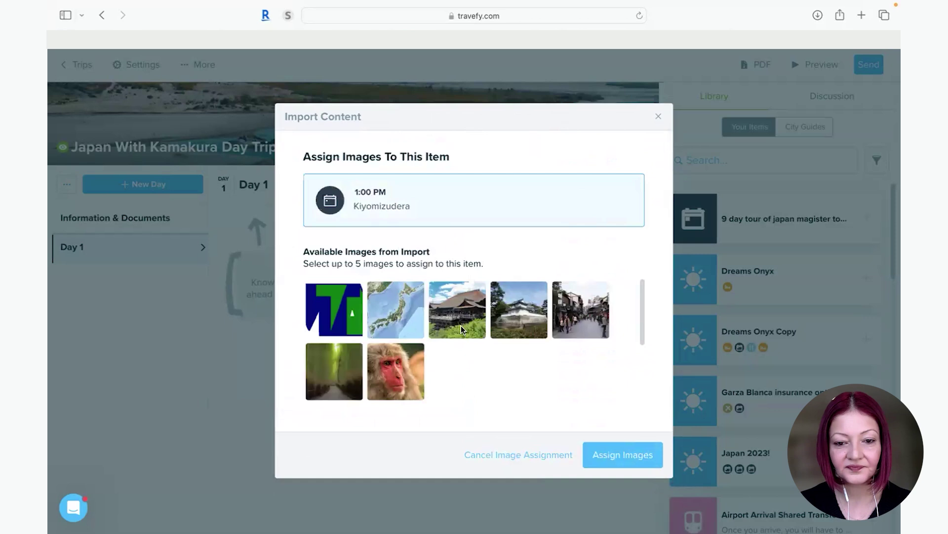
left_click(623, 457)
Step: Assign a tea-ceremony photo to the Tea Ceremony event and import the selected events
scroll(533, 325, "down", 10)
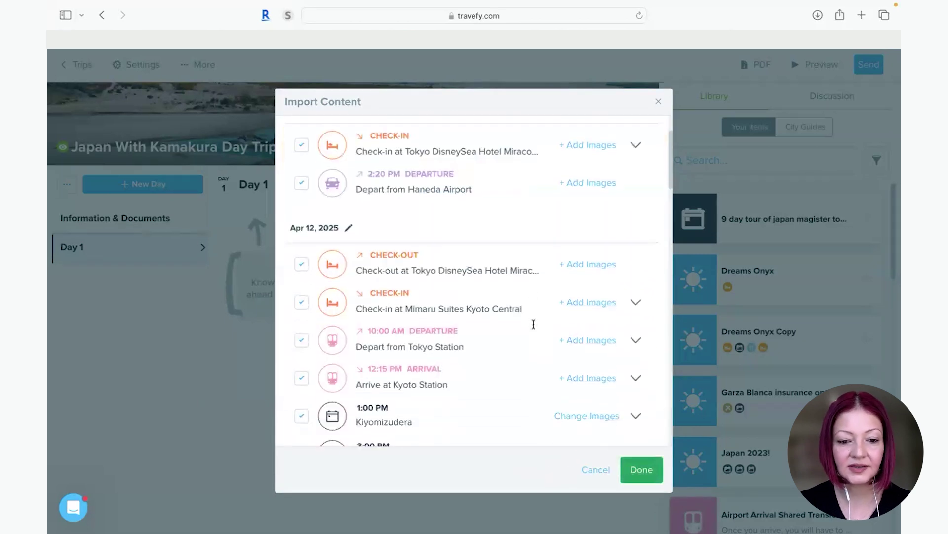
scroll(527, 354, "down", 6)
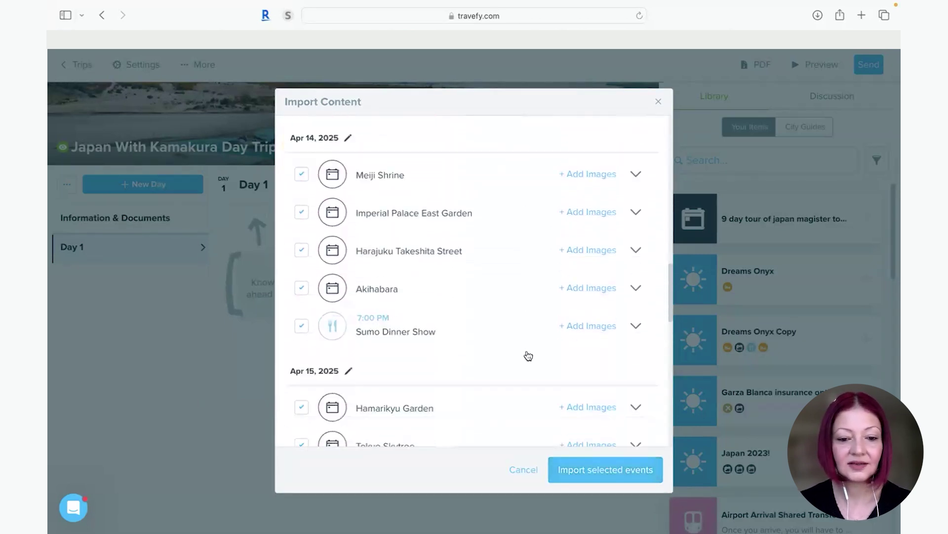
left_click(602, 257)
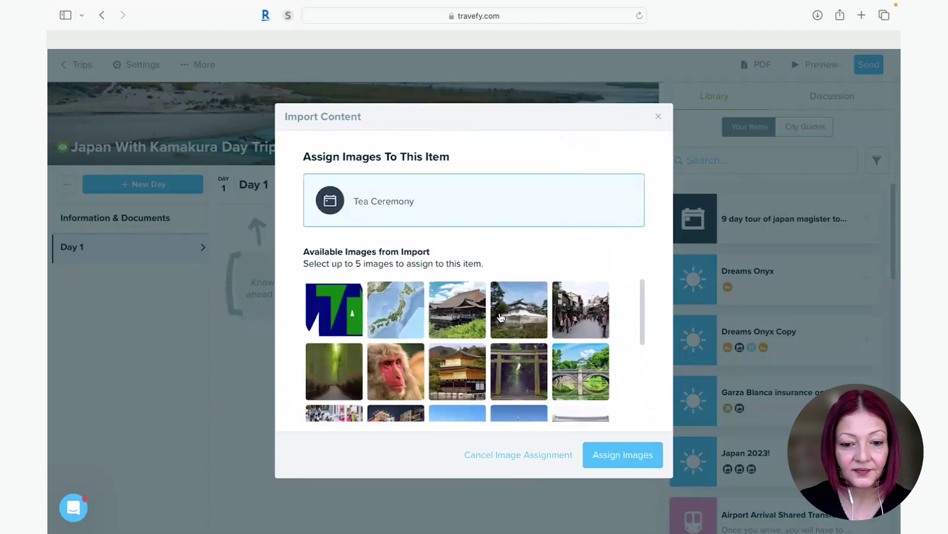
scroll(500, 317, "down", 3)
scroll(501, 317, "up", 1)
scroll(501, 317, "down", 3)
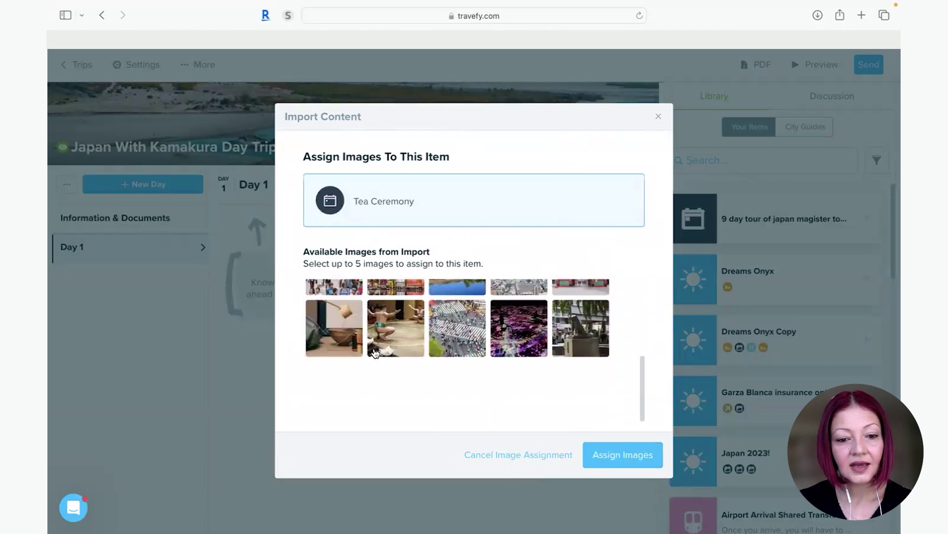
left_click(334, 329)
left_click(631, 475)
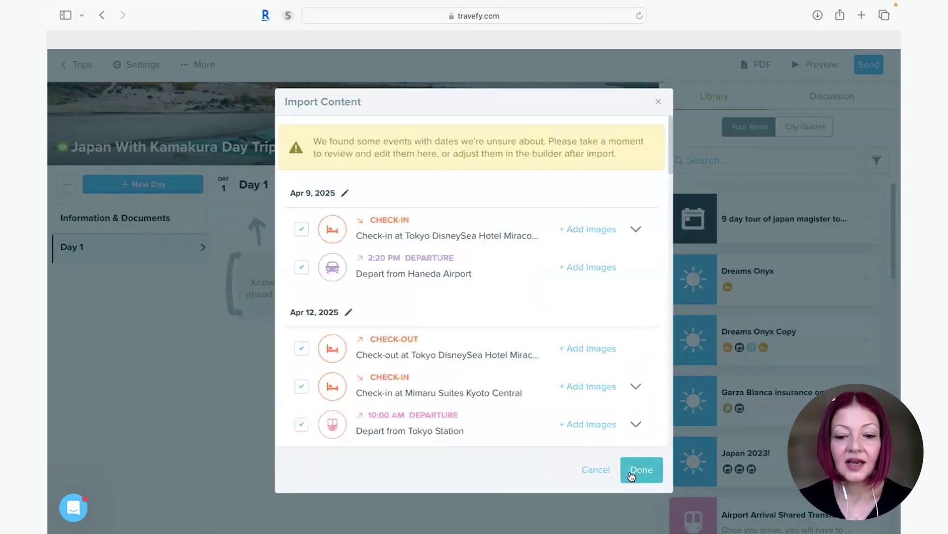
scroll(573, 370, "down", 1)
left_click(642, 469)
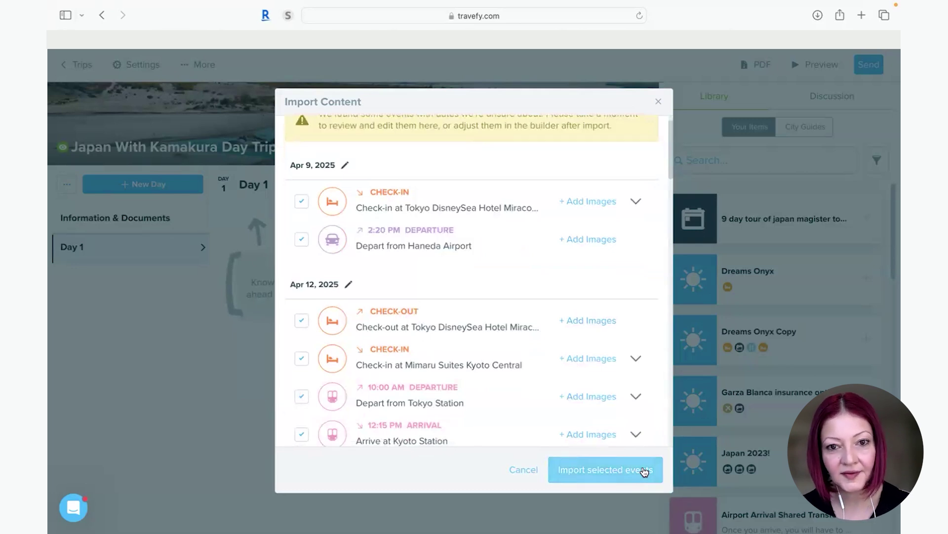
left_click(645, 471)
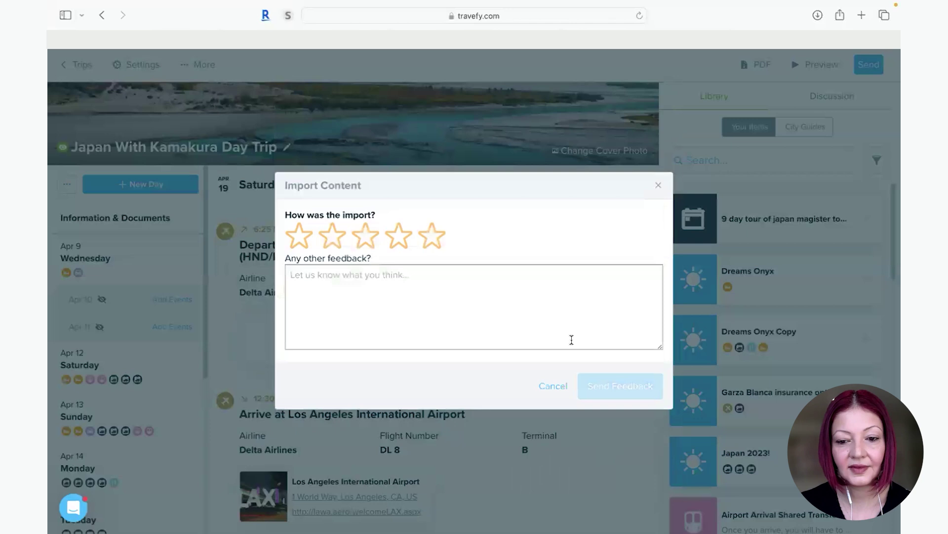
Step: Dismiss the rating prompt and step through Apr 12 and Apr 13 to Monday Apr 14's events
left_click(659, 185)
scroll(543, 291, "down", 5)
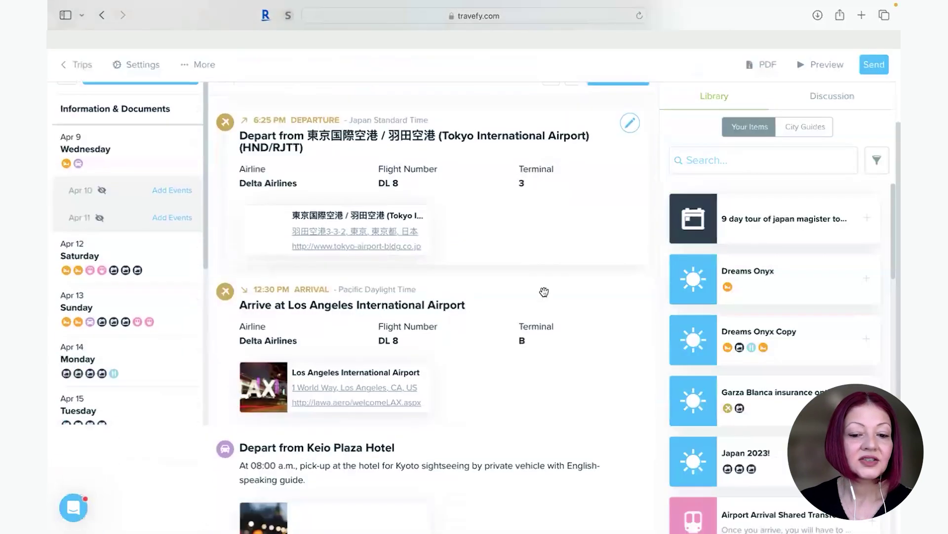
scroll(544, 292, "up", 5)
left_click(139, 336)
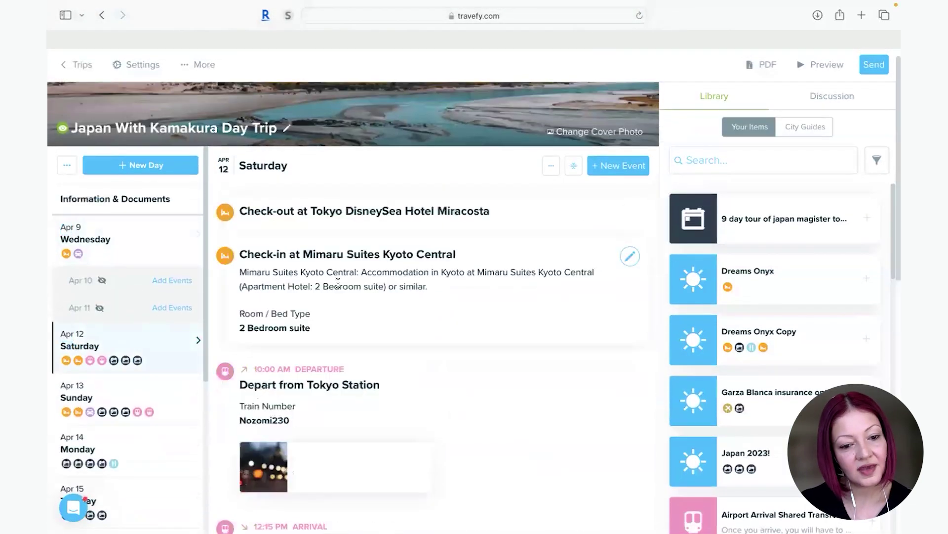
scroll(139, 288, "down", 2)
scroll(138, 288, "up", 2)
left_click(115, 340)
scroll(345, 296, "down", 5)
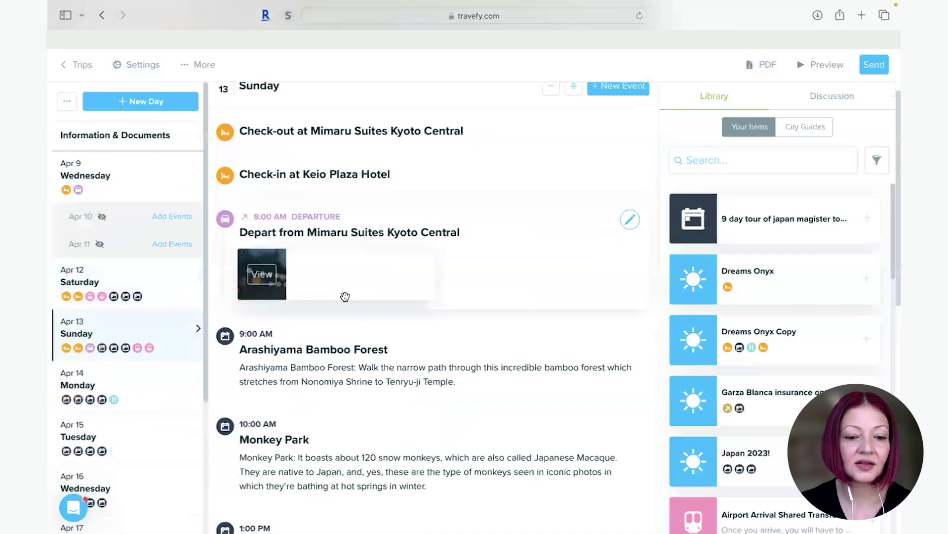
scroll(345, 296, "up", 4)
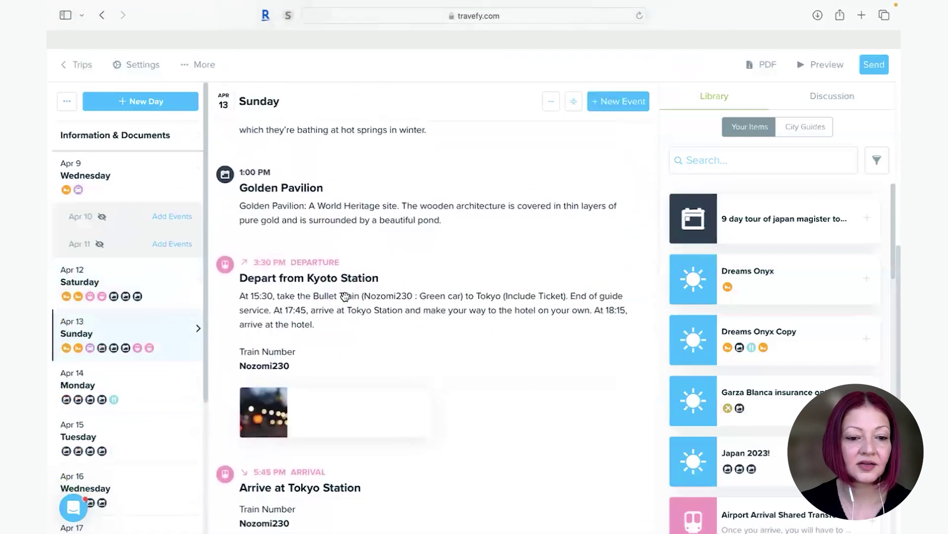
left_click(128, 389)
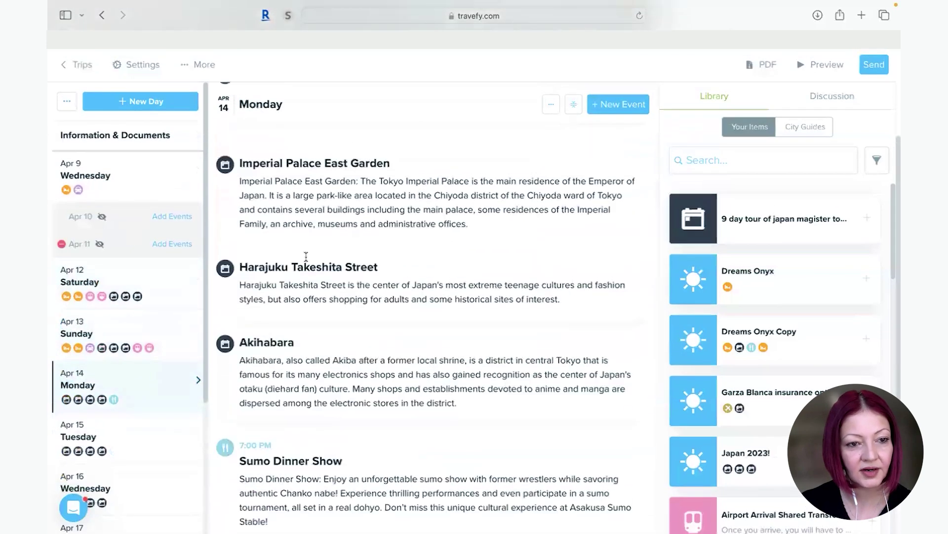
Step: Set the Japan With Kamakura Day Trip proposal's price to $14,500 and return to the trip page
left_click(271, 153)
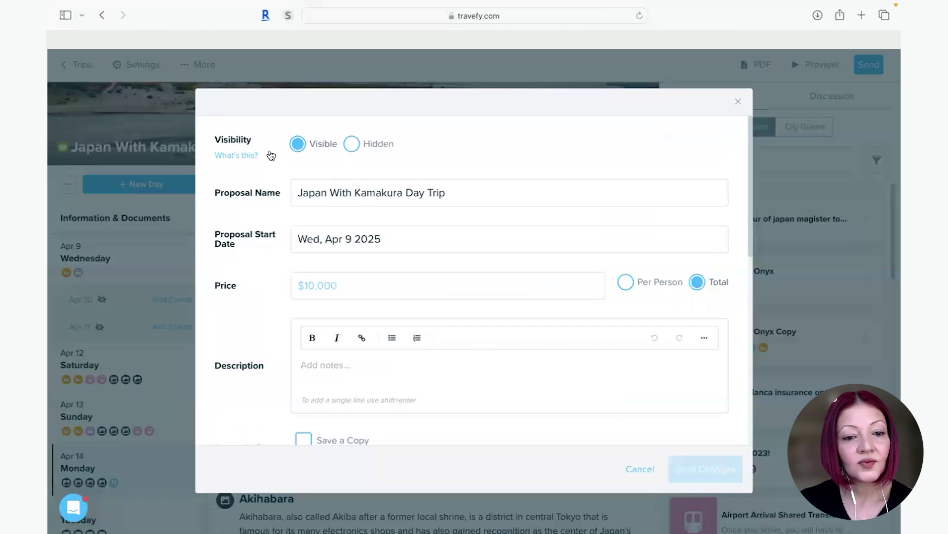
left_click(321, 280)
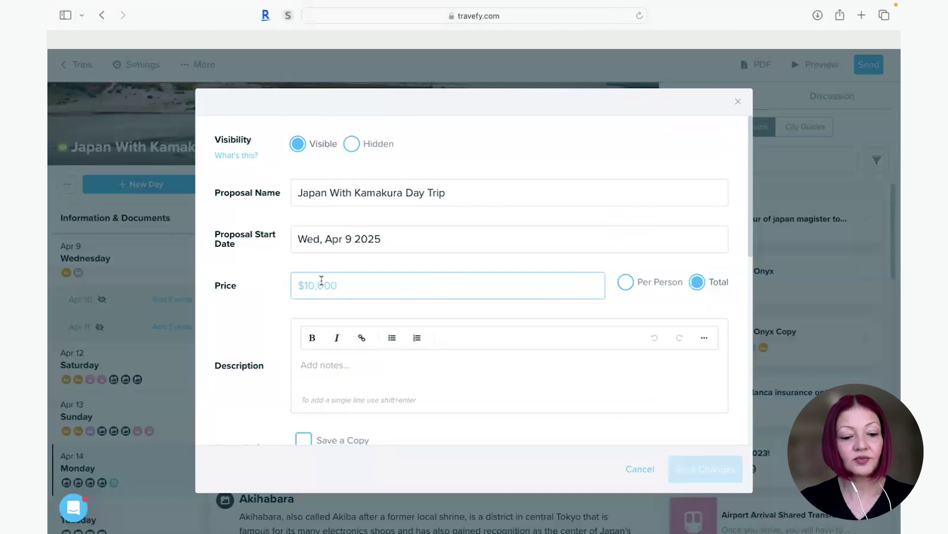
type("$14,500")
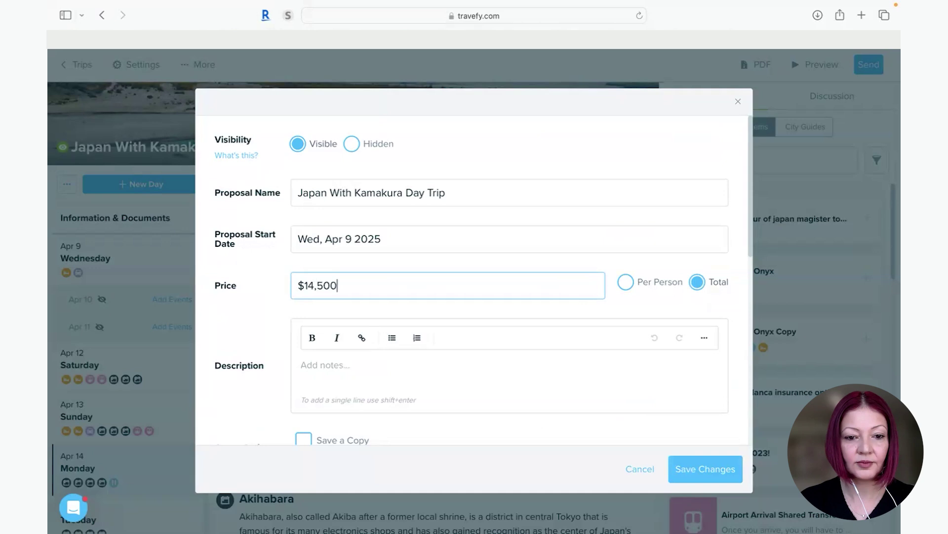
left_click(701, 464)
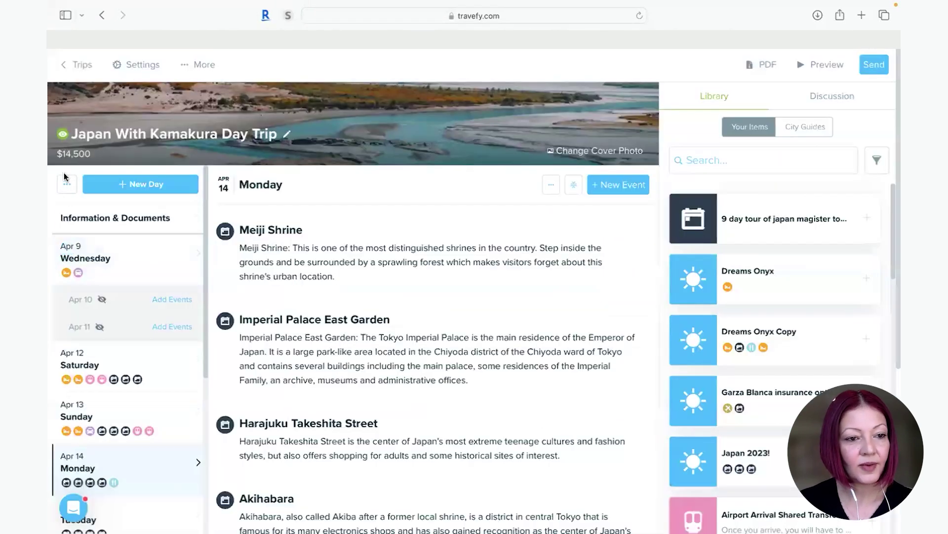
left_click(64, 63)
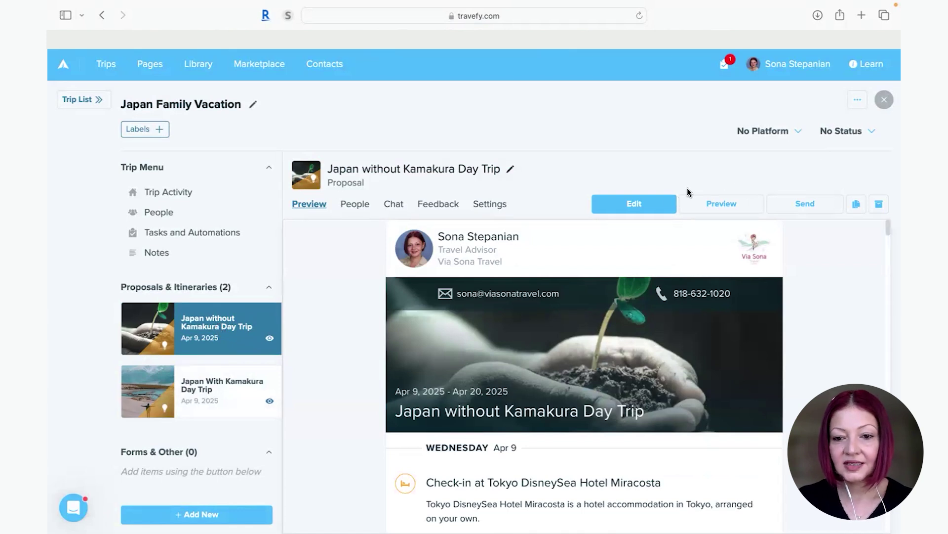
Step: Give the Japan without Kamakura Day Trip proposal a price of 13,500 and return to the trip page
left_click(654, 207)
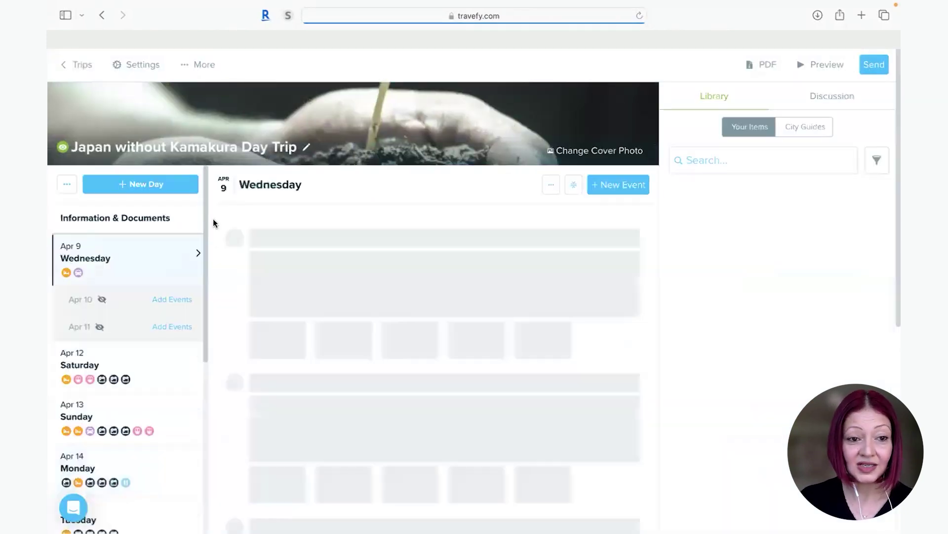
left_click(210, 148)
left_click(317, 287)
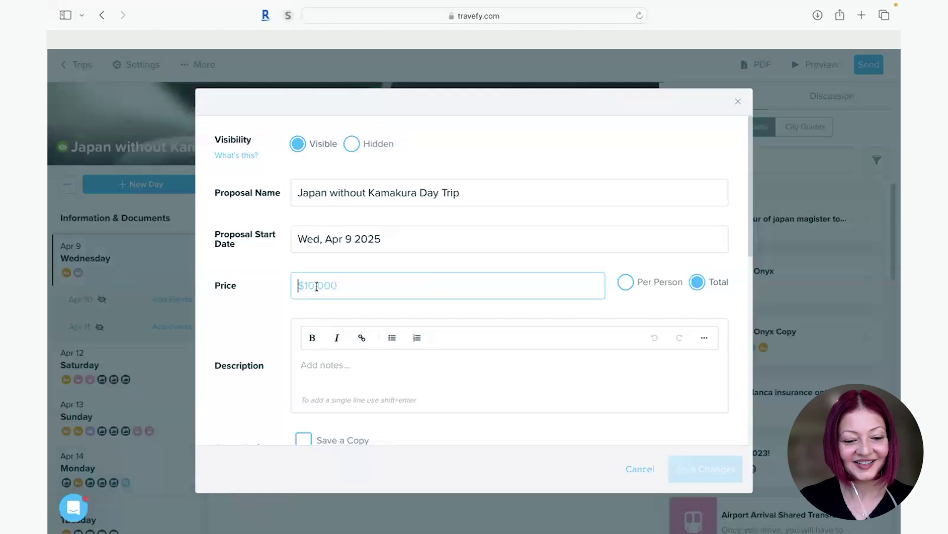
type("13,500")
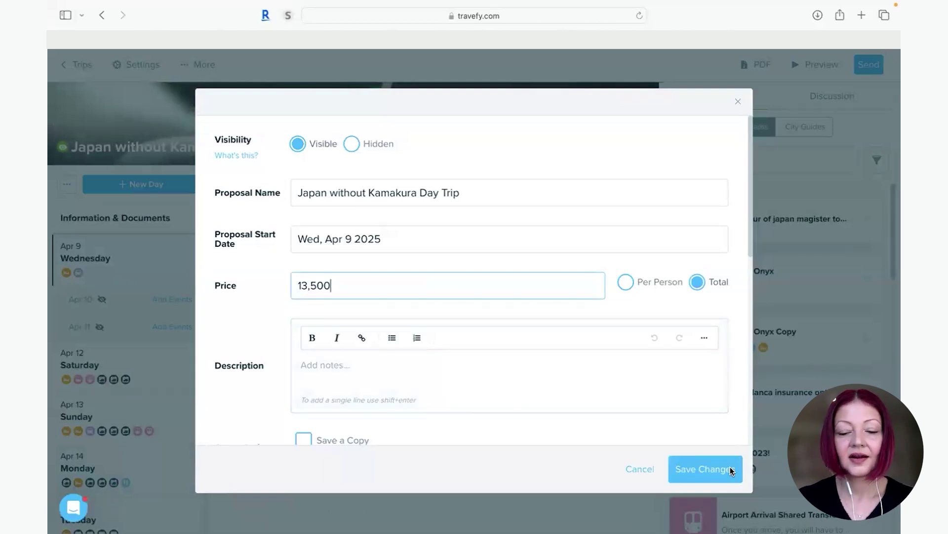
left_click(731, 470)
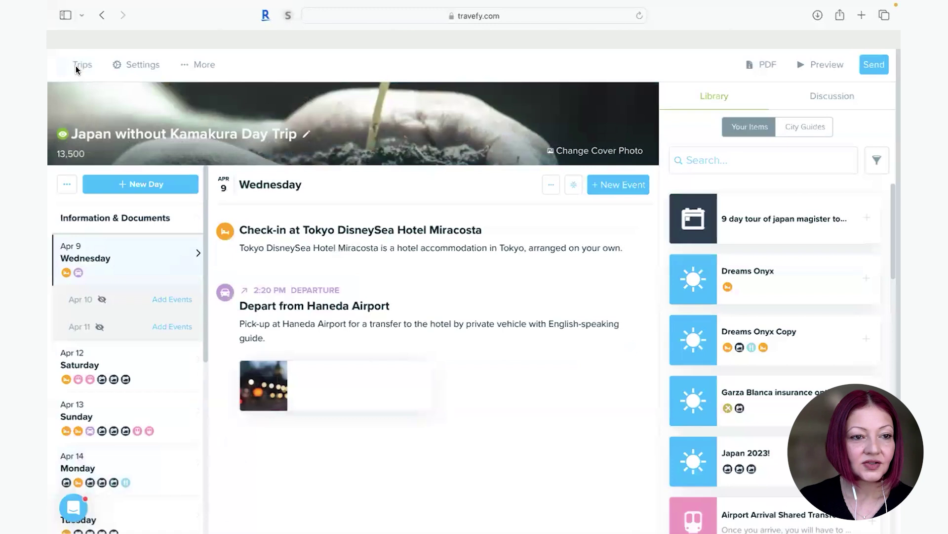
left_click(77, 64)
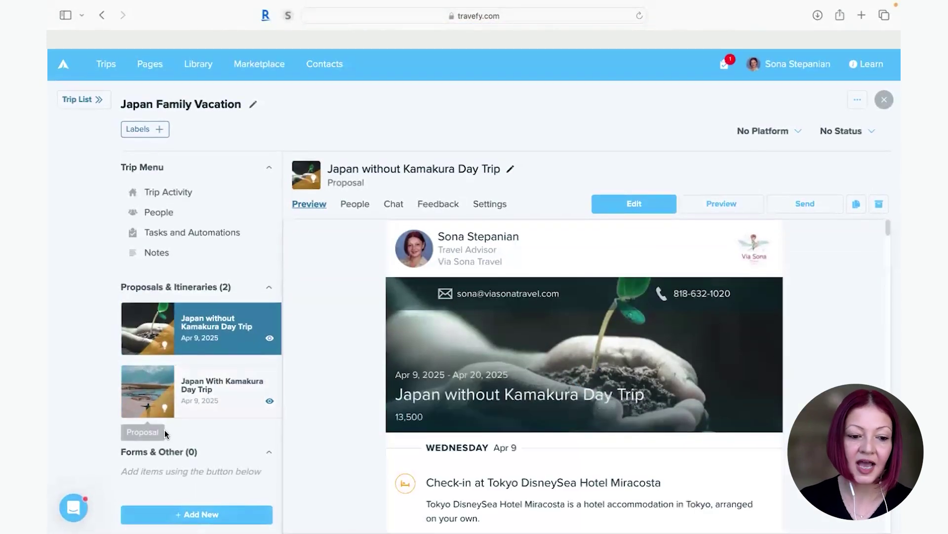
Step: Create a 'Japan Trip Options' decision including both the without-Kamakura and With Kamakura proposals
left_click(165, 517)
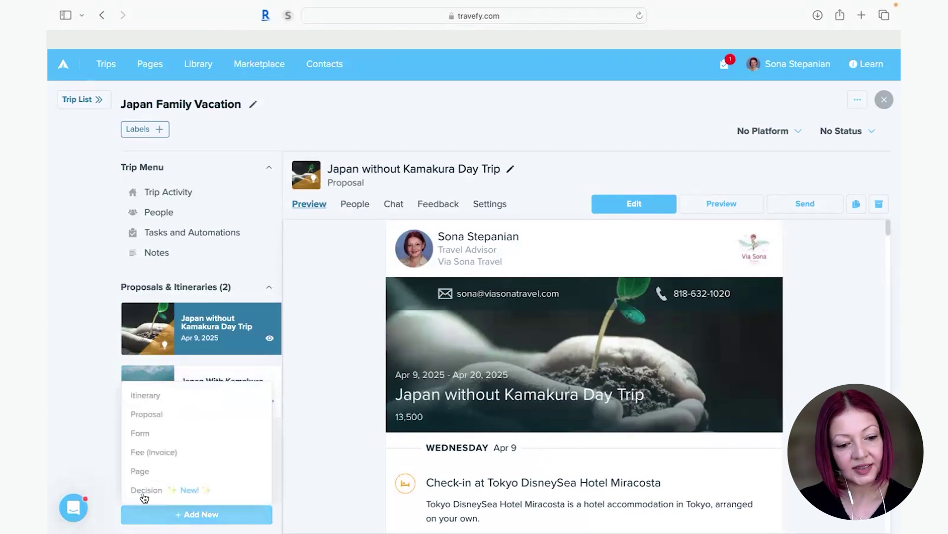
left_click(197, 495)
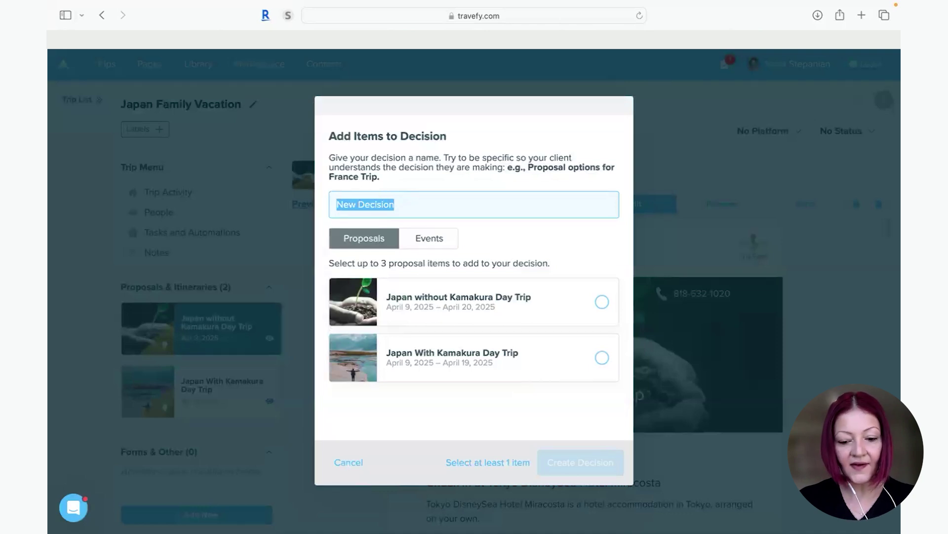
type("Japan Trip Options")
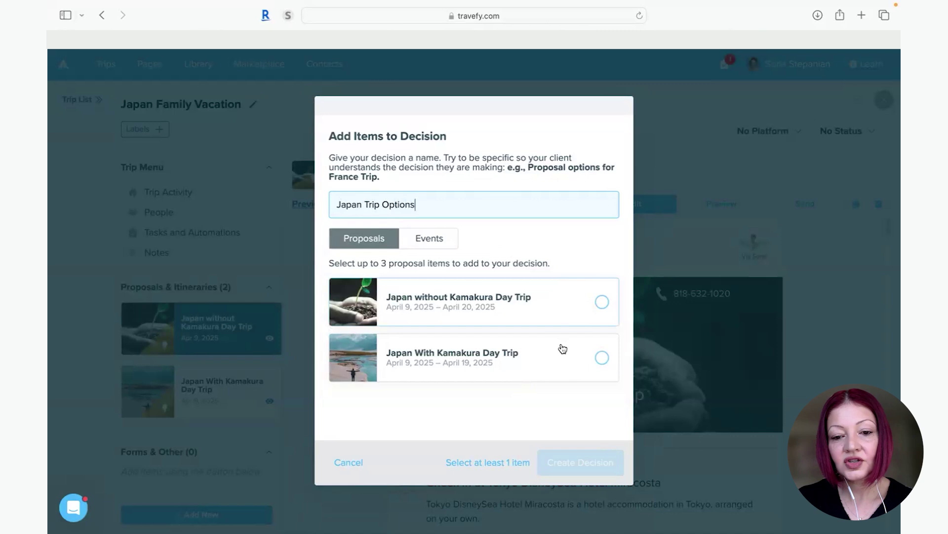
left_click(601, 303)
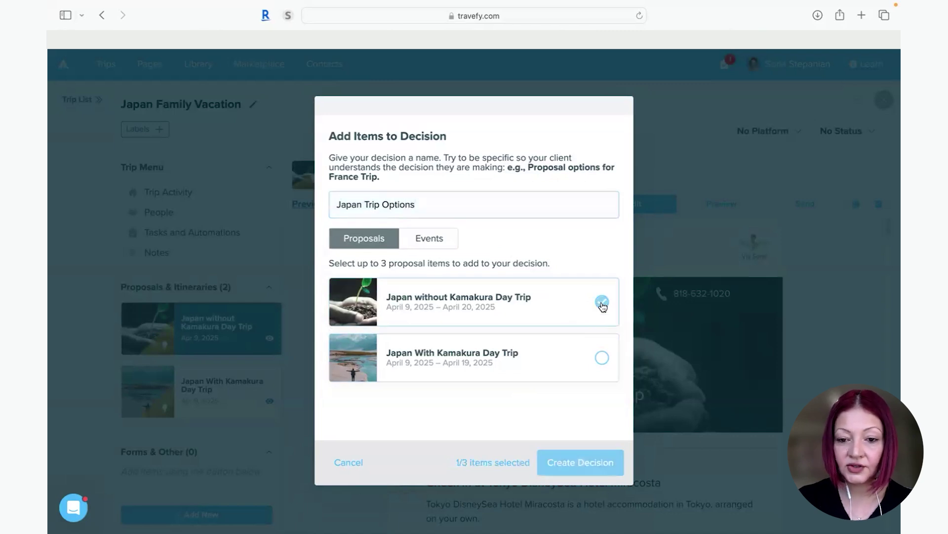
left_click(602, 358)
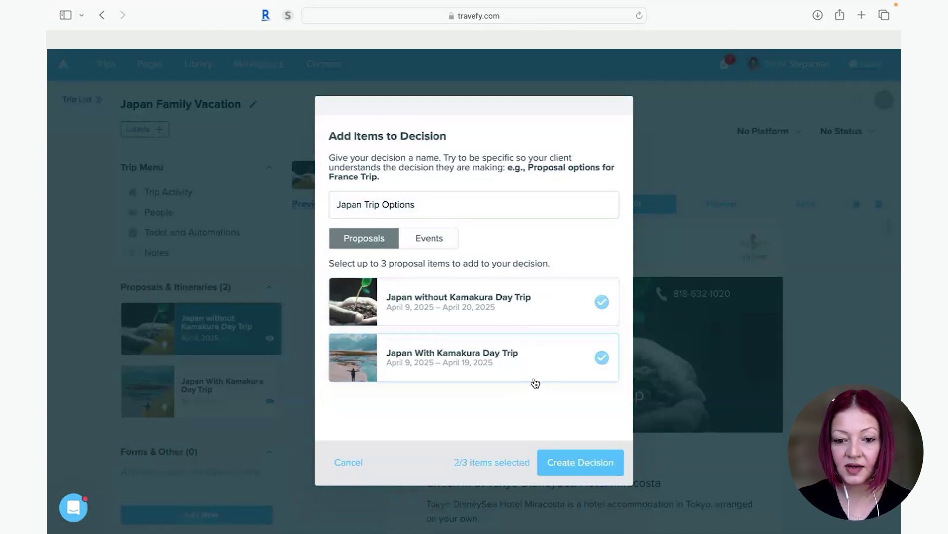
left_click(574, 465)
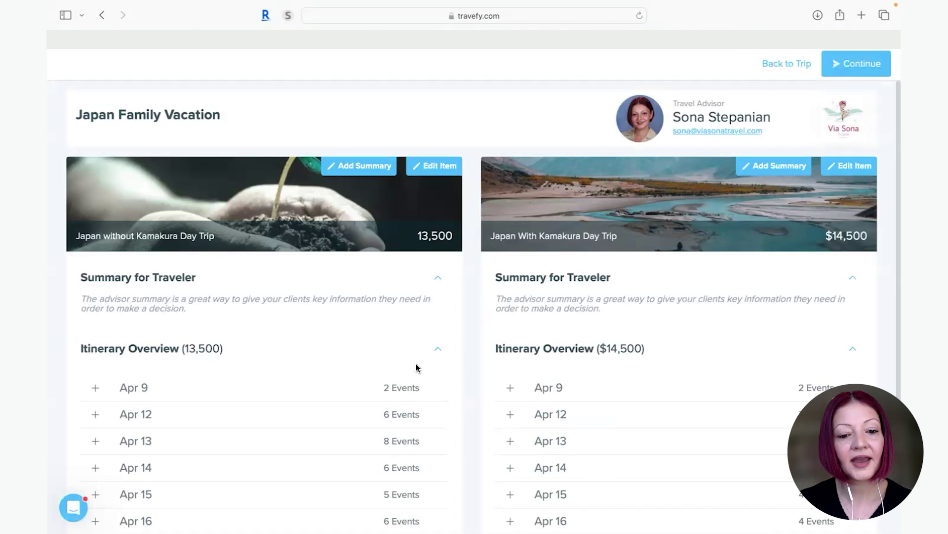
scroll(416, 364, "down", 3)
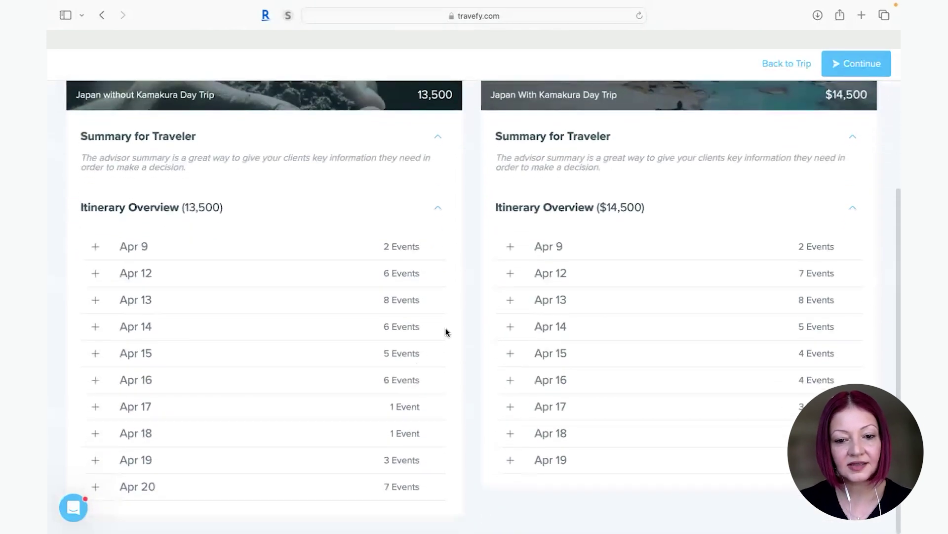
scroll(446, 332, "up", 3)
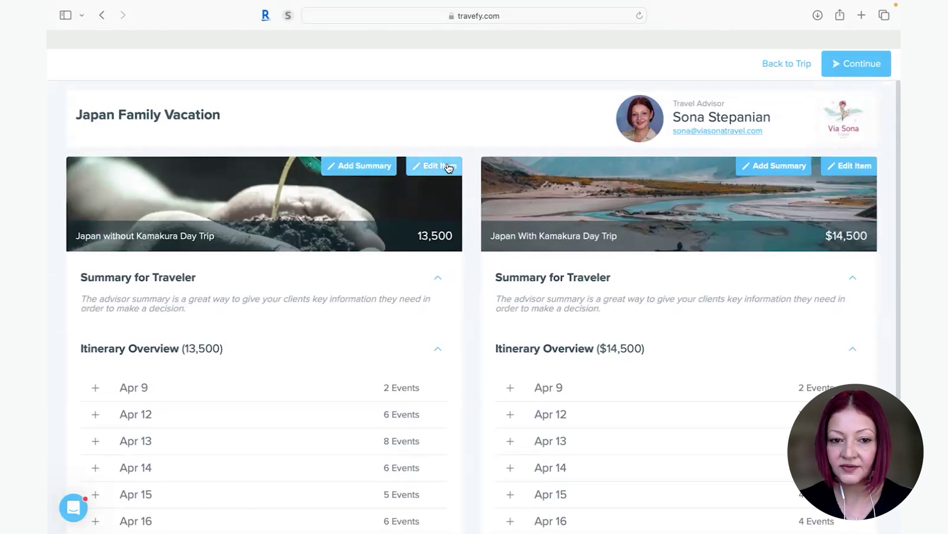
Step: Add the summary 'This option will give you more free time in Tokyo to explore on your own.'
left_click(348, 168)
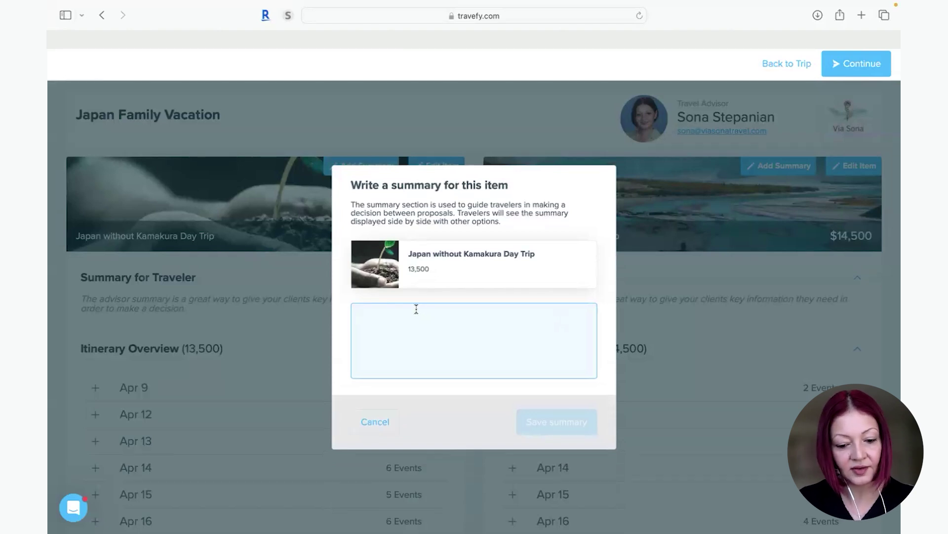
type("This option w")
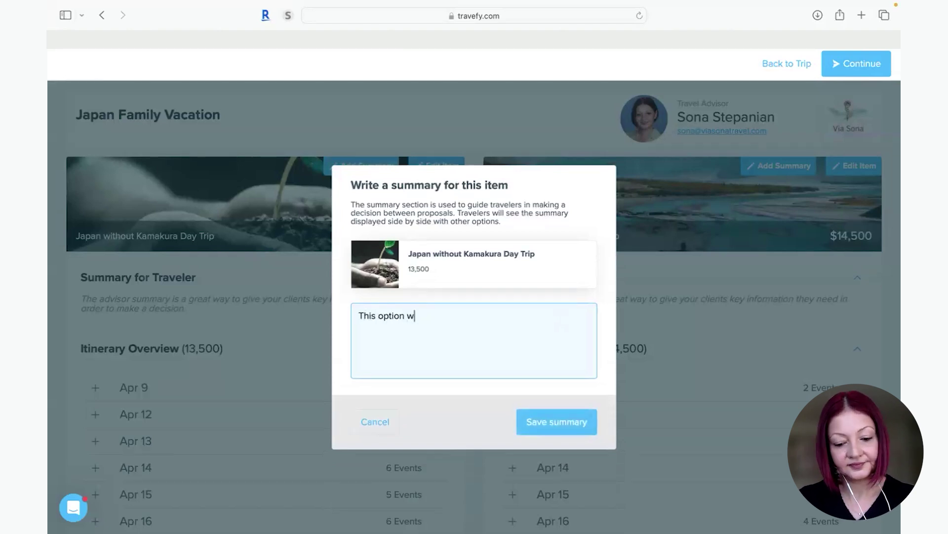
type("ill give you more free time in Tokyo")
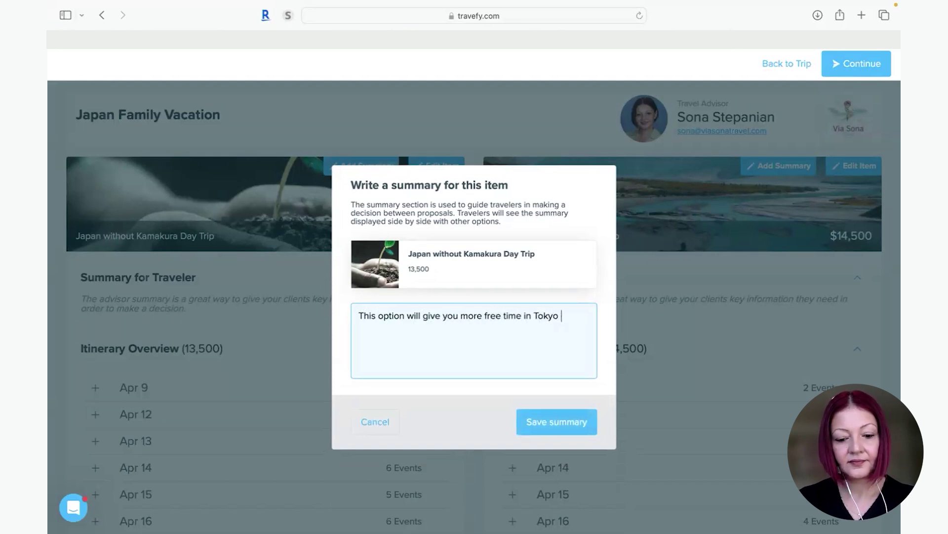
type("to explo")
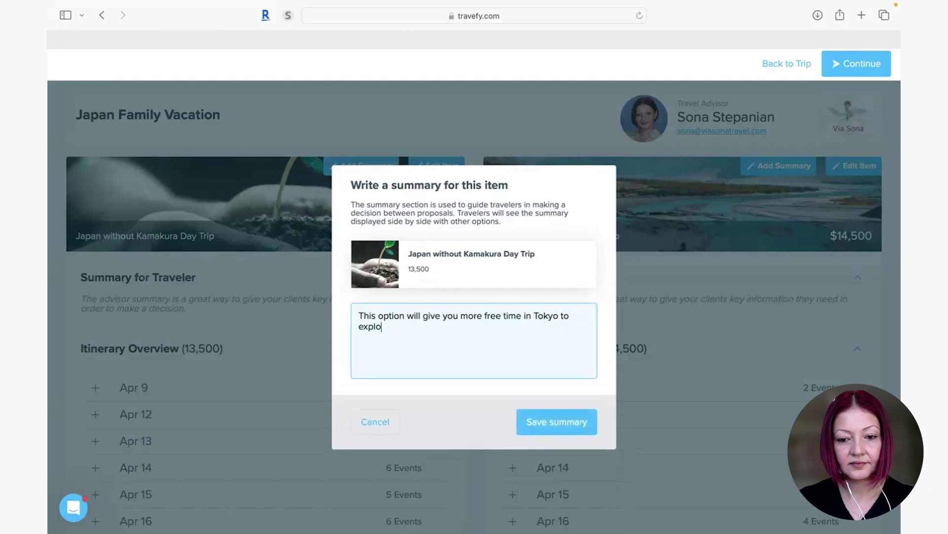
type("re on your own.")
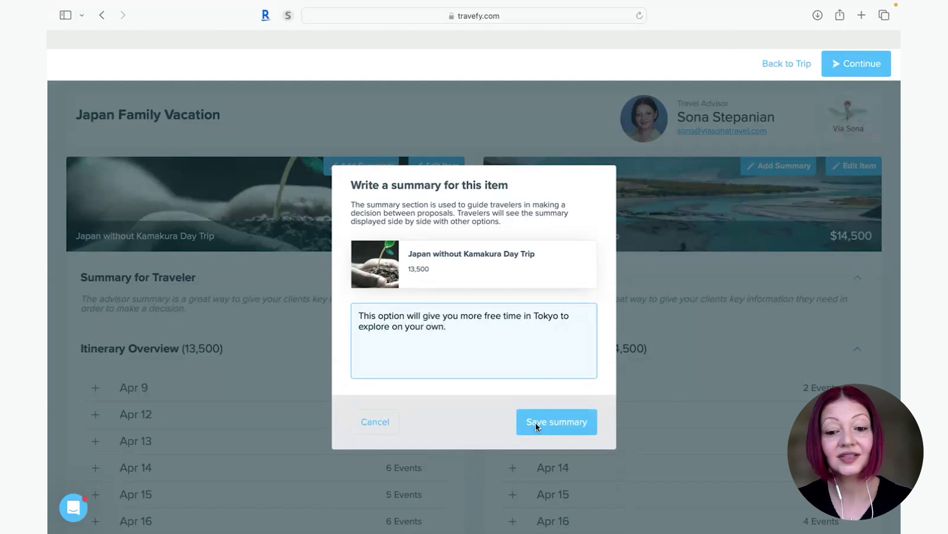
left_click(535, 422)
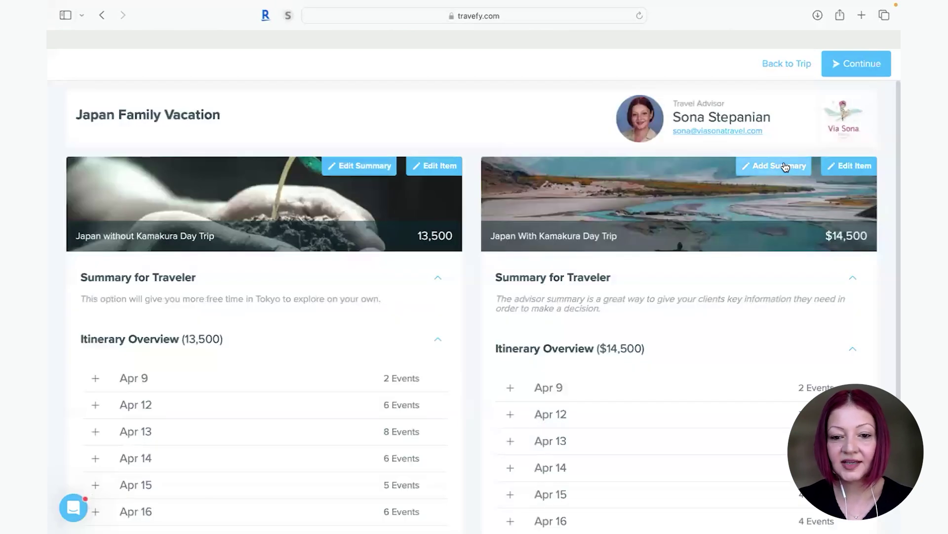
Step: Save a With Kamakura summary describing a fully guided Kamakura day trip including a ramen making class
left_click(785, 167)
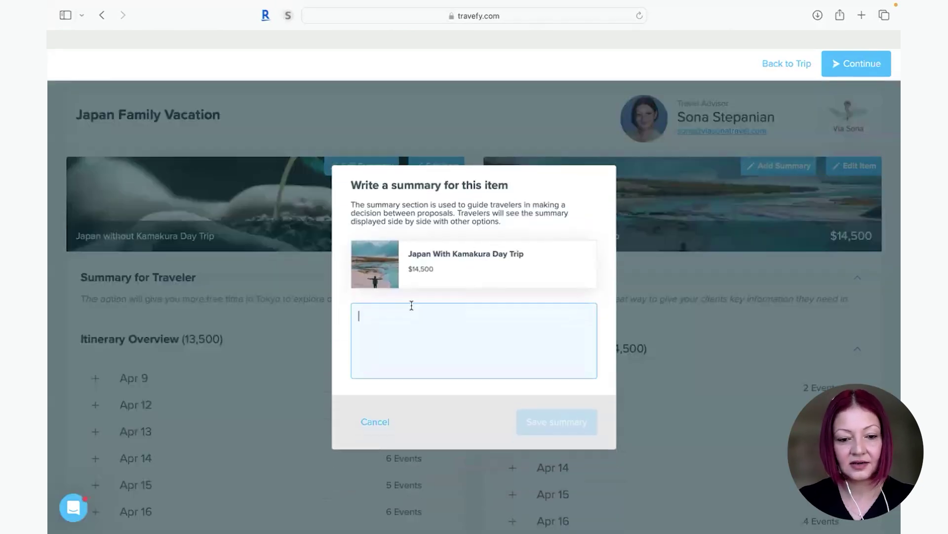
type("This op")
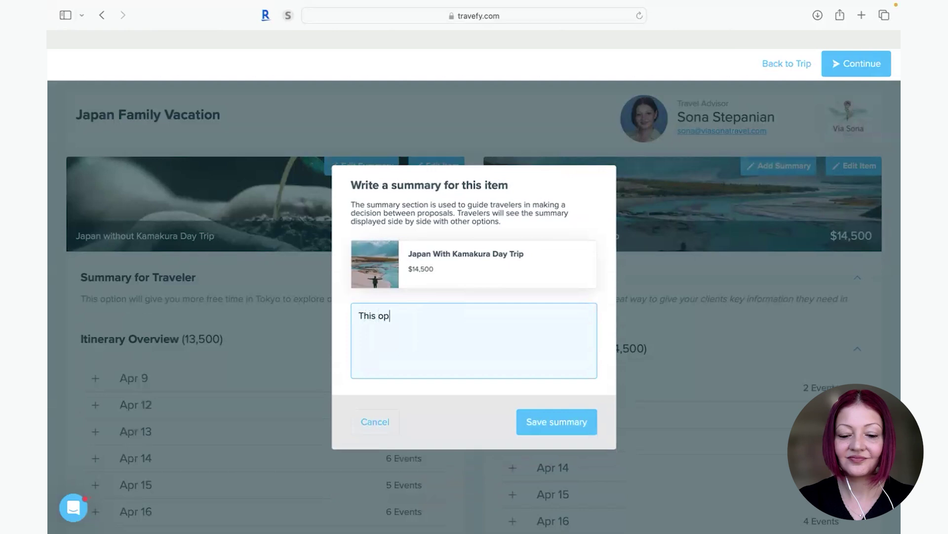
type("tion includes a")
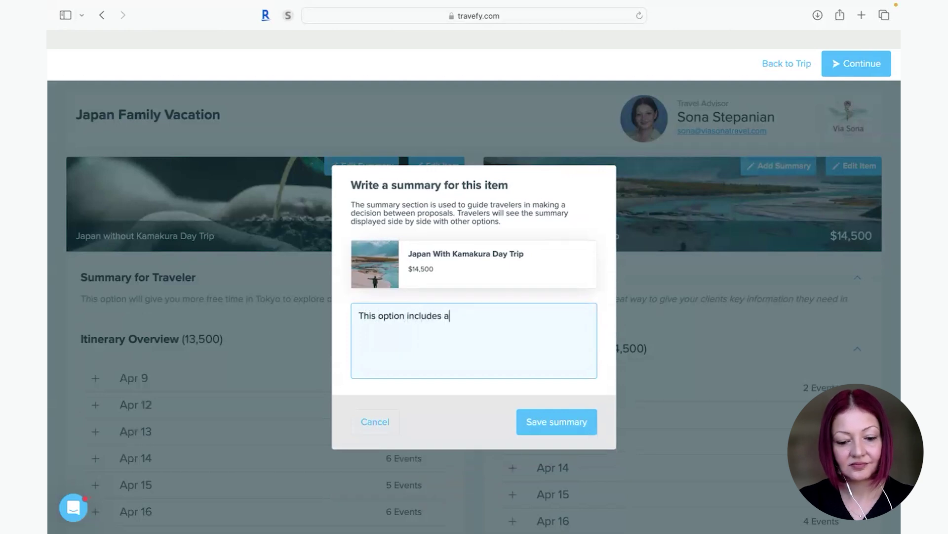
type(" fully guided day trip to K")
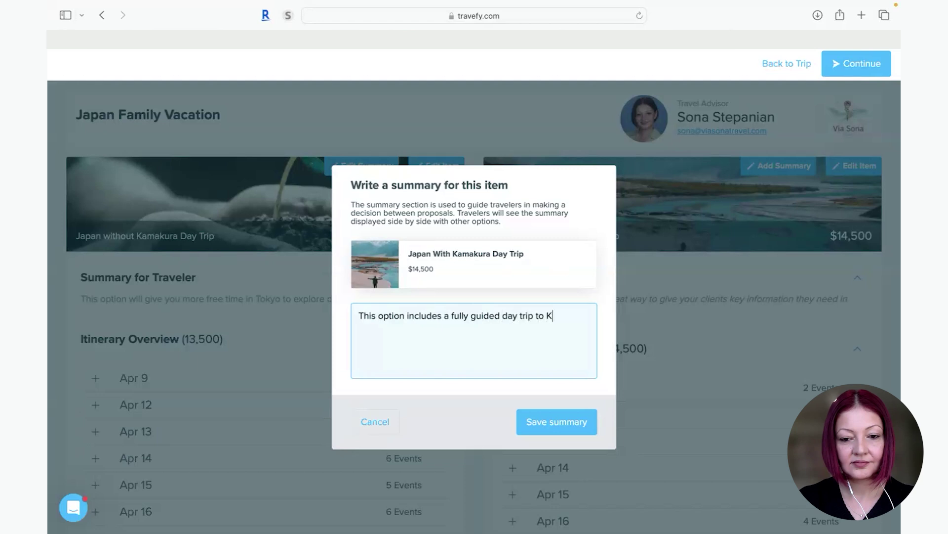
type("amakura, inc")
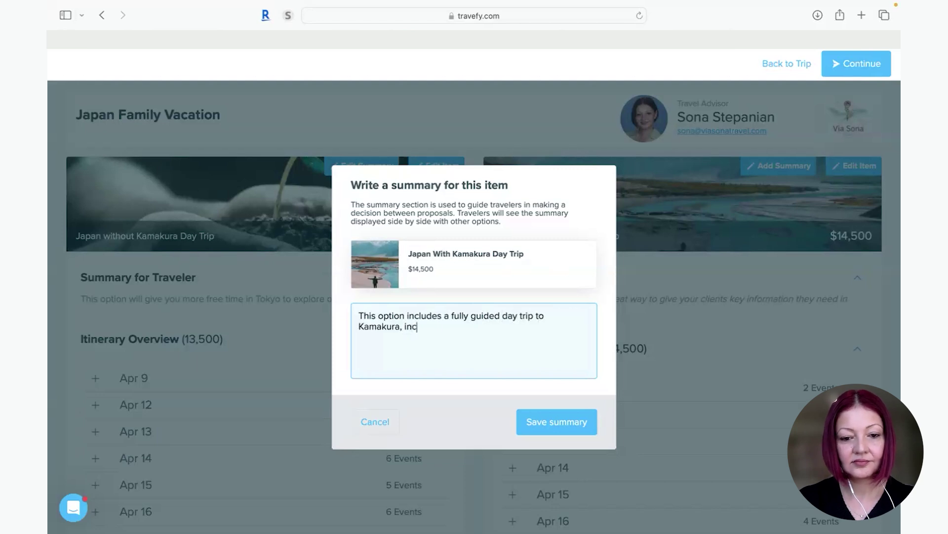
type("lusing a ")
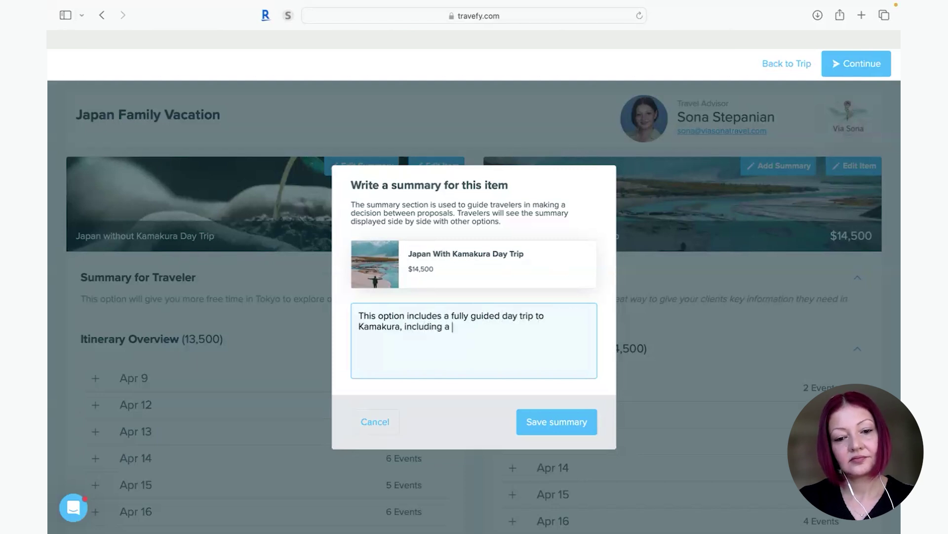
type("ramen mak")
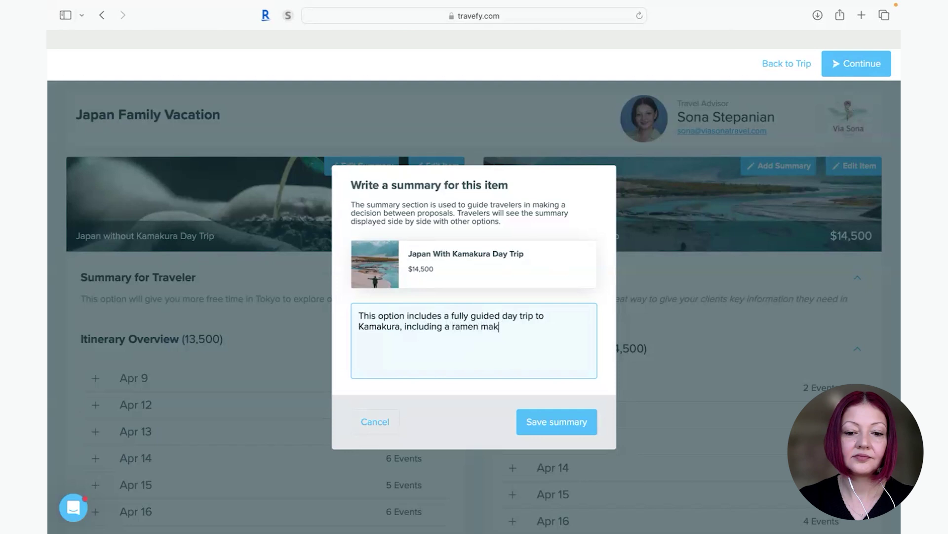
type("ing class.")
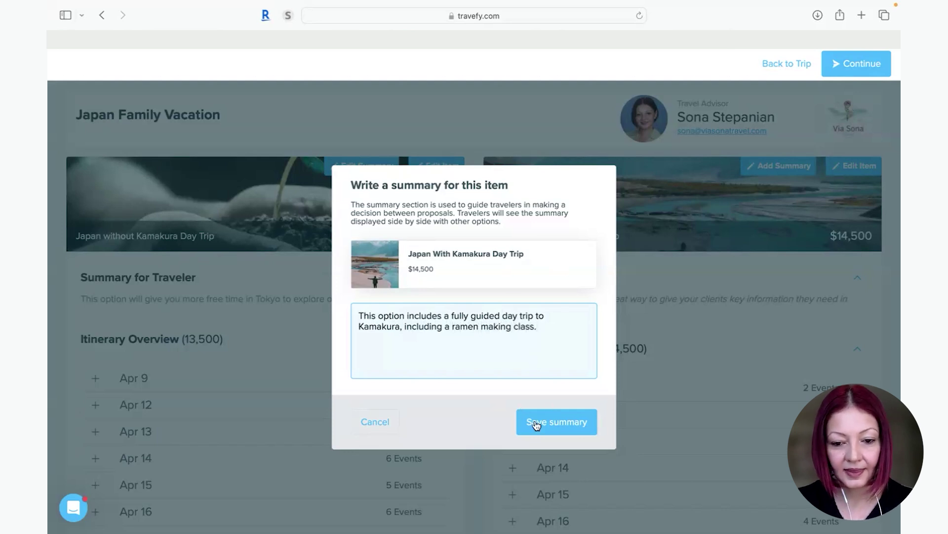
left_click(536, 424)
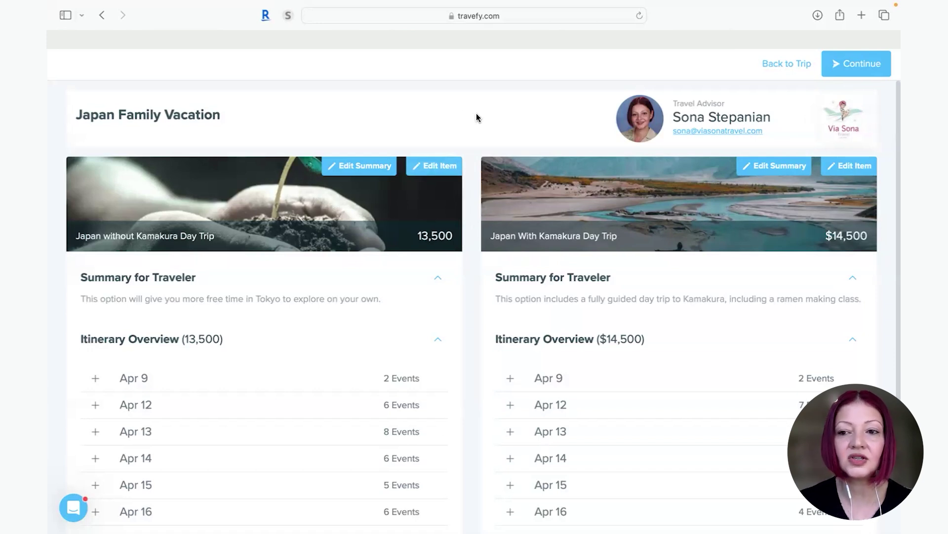
Step: Proceed to sending, skip forms, add the client as recipient and CC yourself
left_click(867, 68)
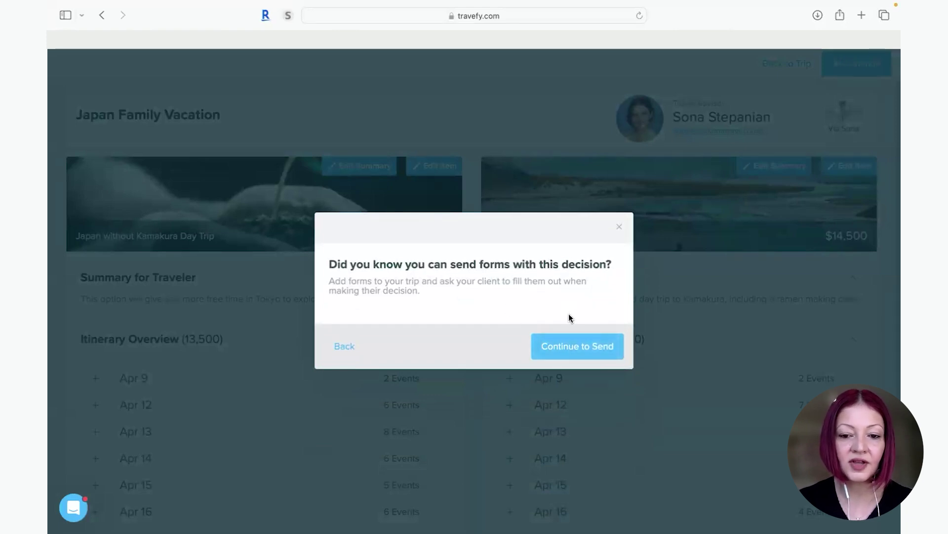
left_click(566, 344)
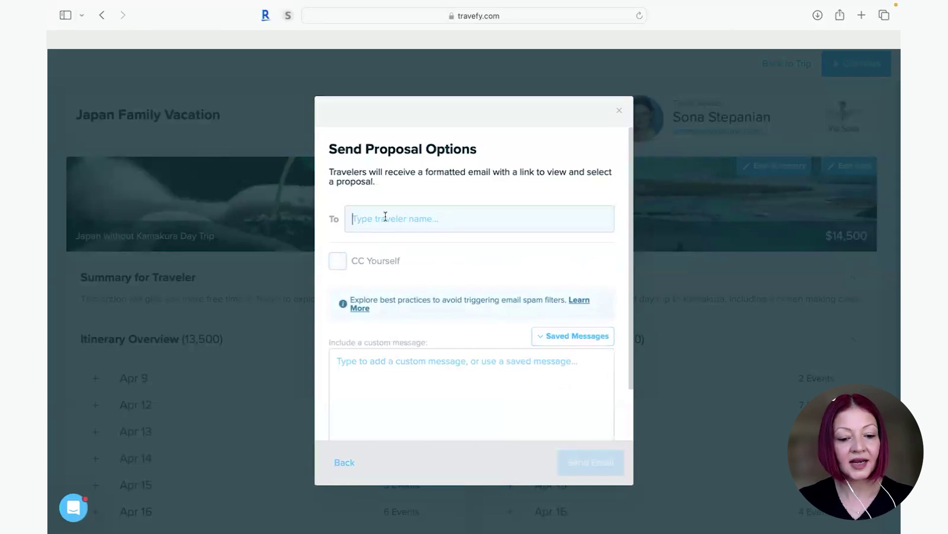
type("so")
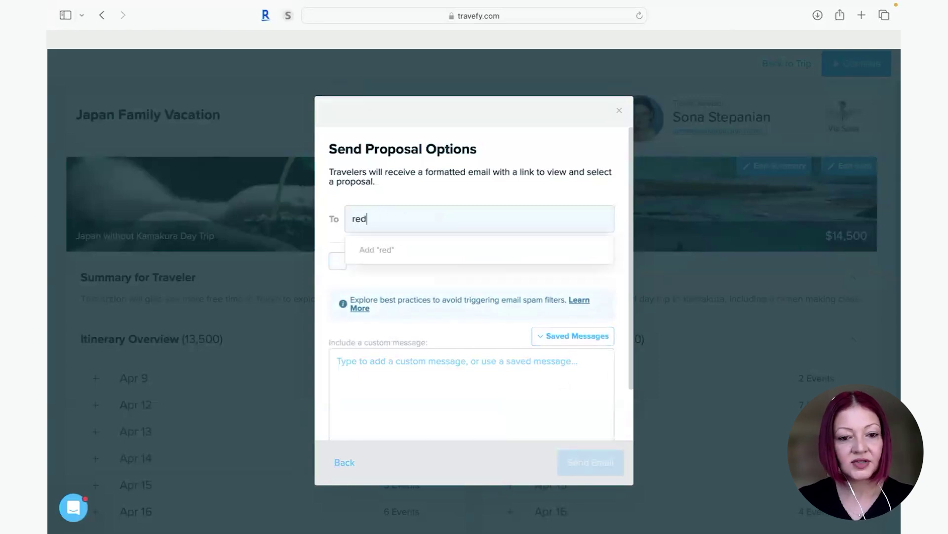
left_click(395, 295)
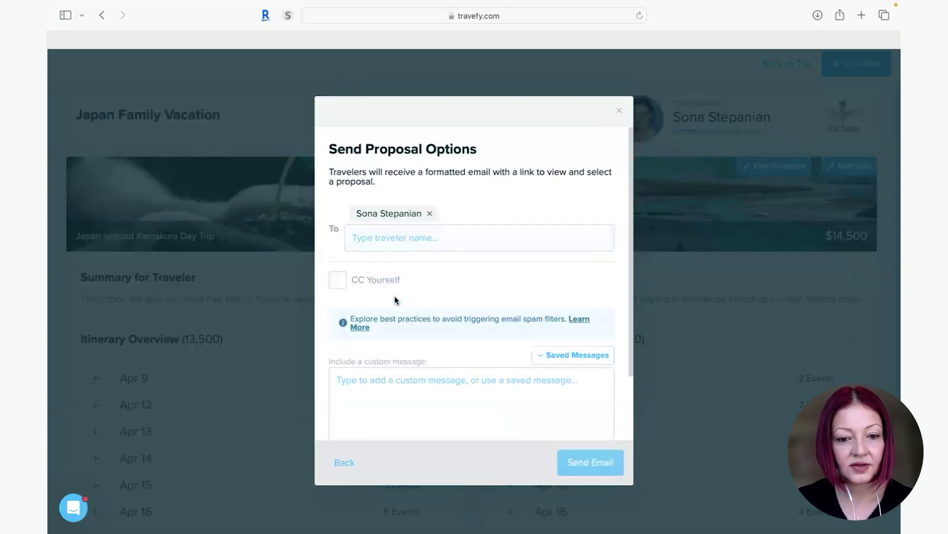
left_click(338, 279)
Step: Paste the prepared message, replace [Recipient's Name] with the client's name, and send the email
scroll(439, 273, "down", 3)
left_click(369, 305)
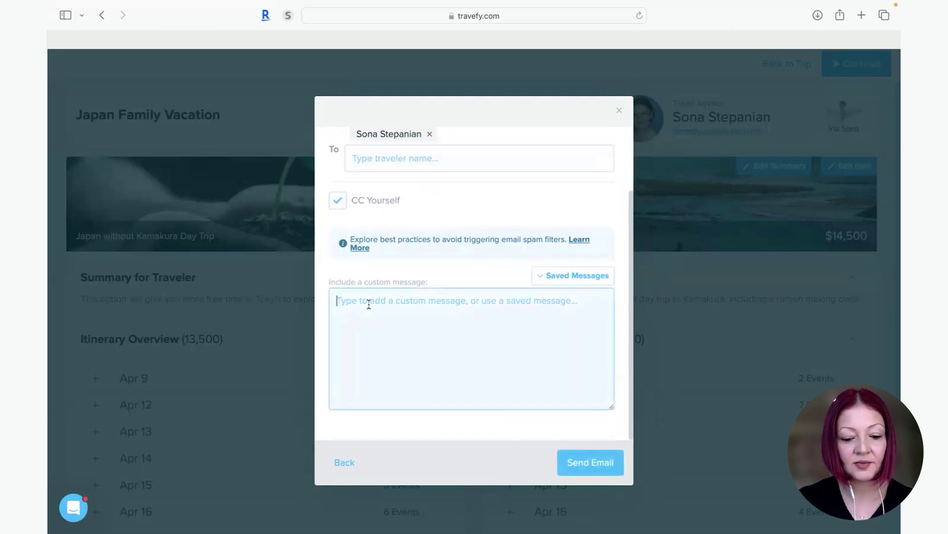
type("Hello [Recipient's Name], I hope this email finds you well! I'm excited to help plan your upcoming vacation. Attached are several itinerary proposals for your review. Please take a look and let me know if you have any questions. Once you've made your decision, simply select the proposal you'd like to approve. I look forward to working together to make sure your trip is truly unforgettable! Happy Travels and Safe Returns, Sona Stepanian")
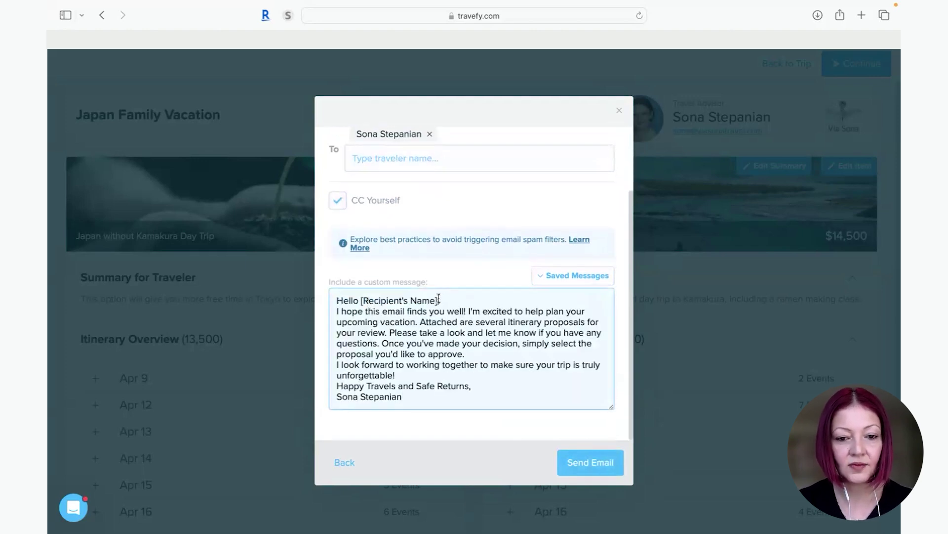
left_click_drag(438, 301, 356, 295)
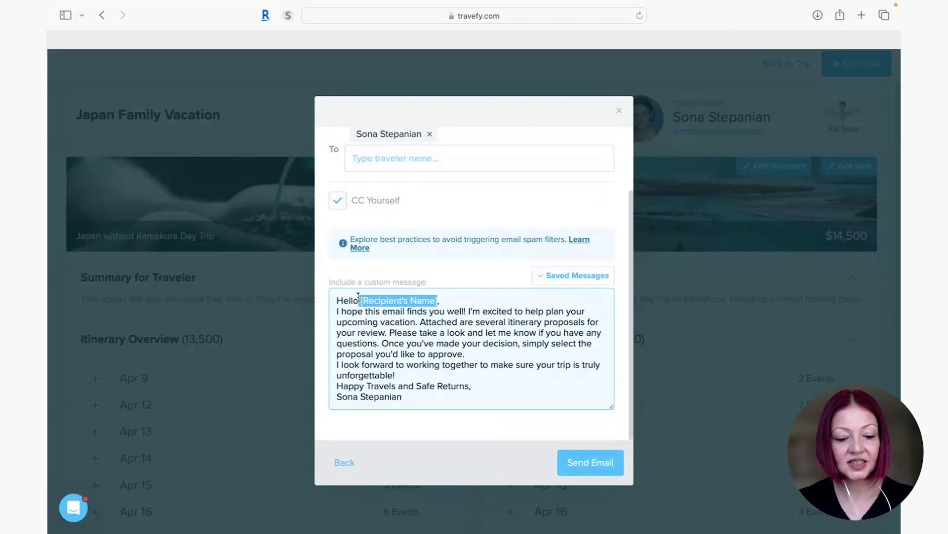
type("Sona,")
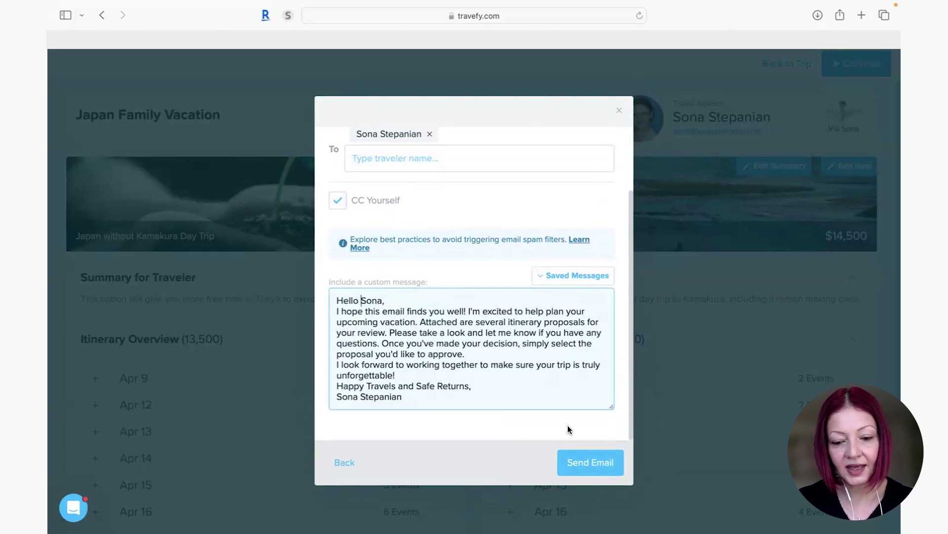
left_click(578, 463)
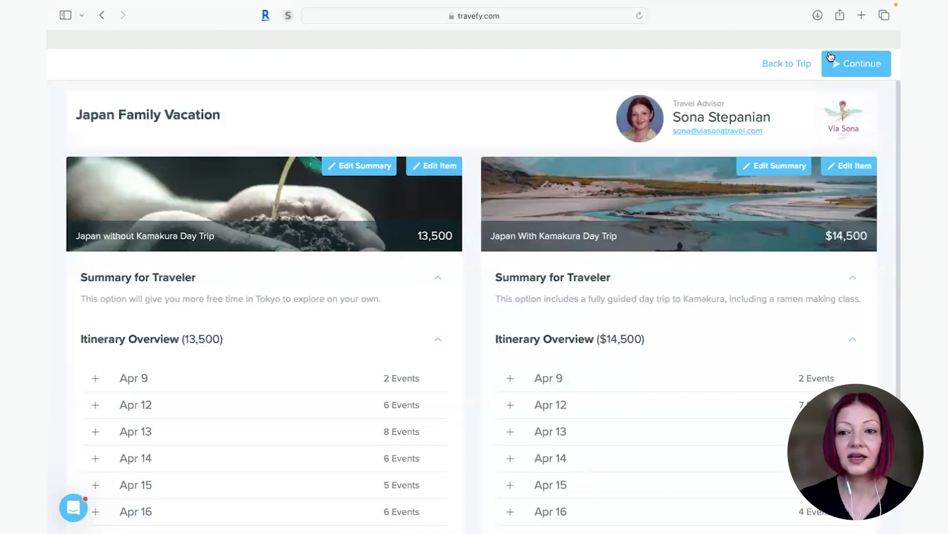
Step: Review the sent Japan Trip Options page showing both options with summaries and prices
left_click(782, 65)
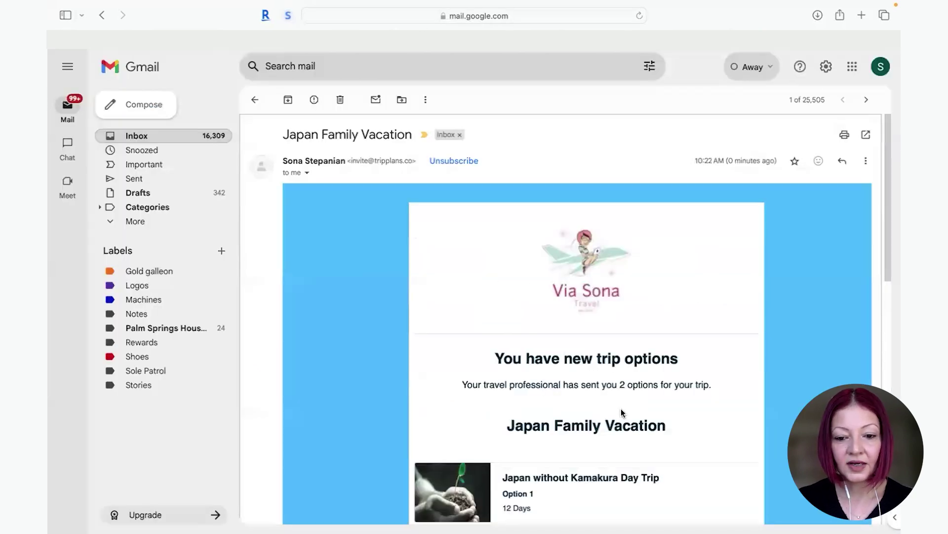
scroll(621, 408, "down", 4)
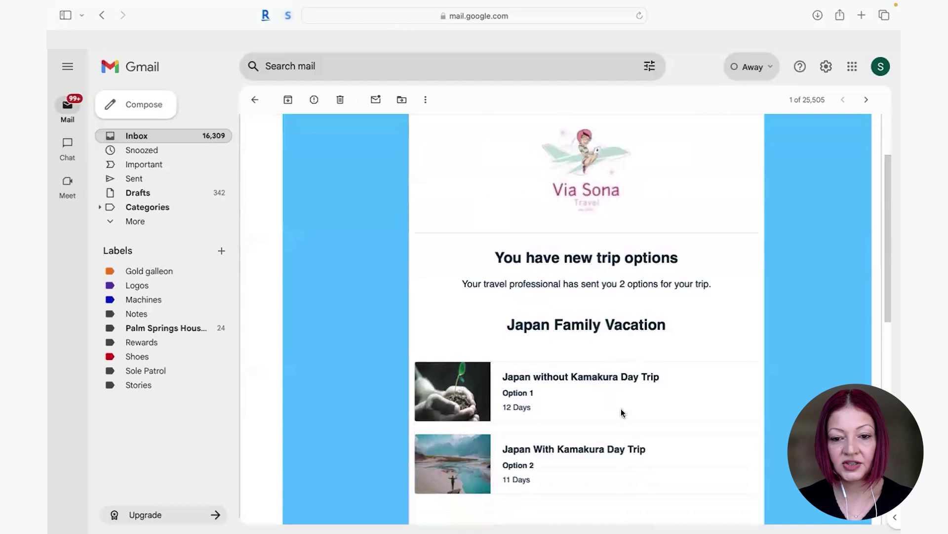
scroll(686, 396, "down", 3)
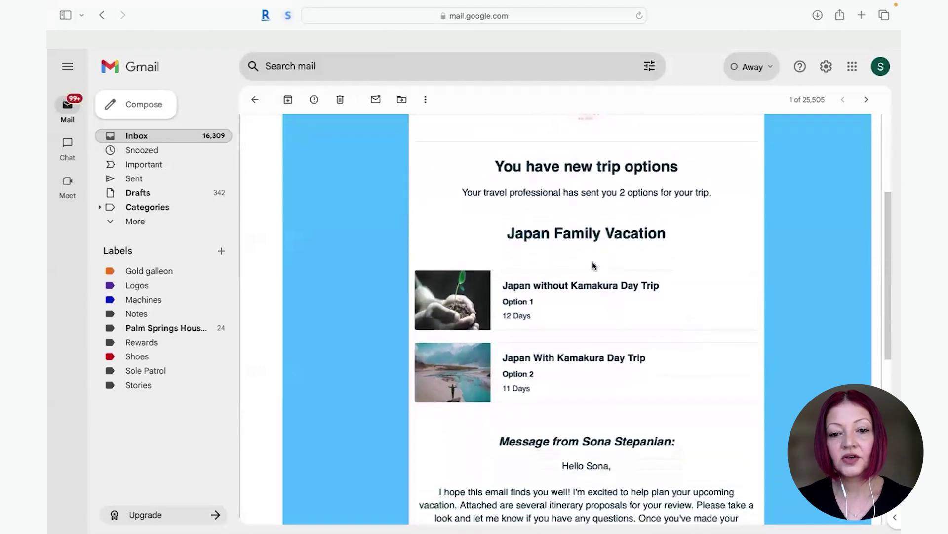
scroll(721, 191, "down", 3)
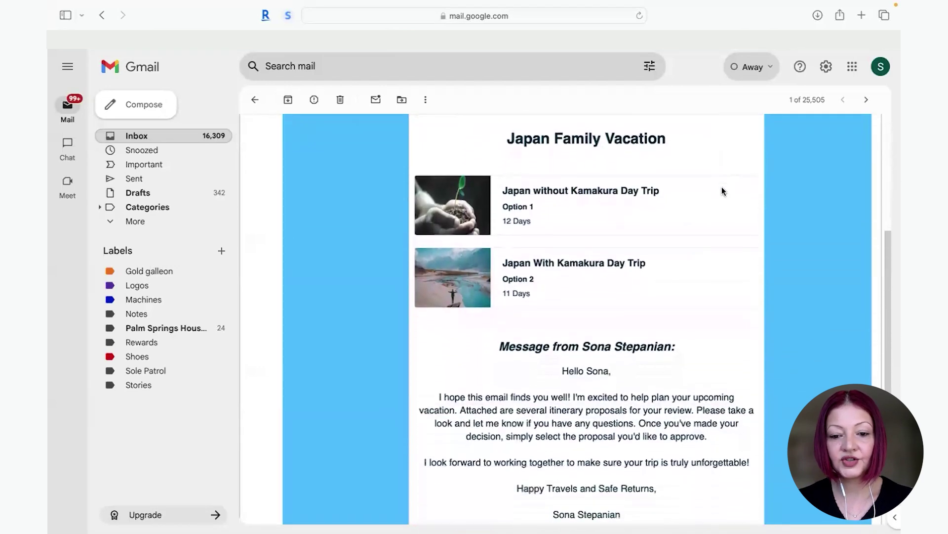
scroll(722, 190, "down", 4)
Step: As the client, review option 1's details, then select and confirm the Japan With Kamakura Day Trip
left_click(589, 412)
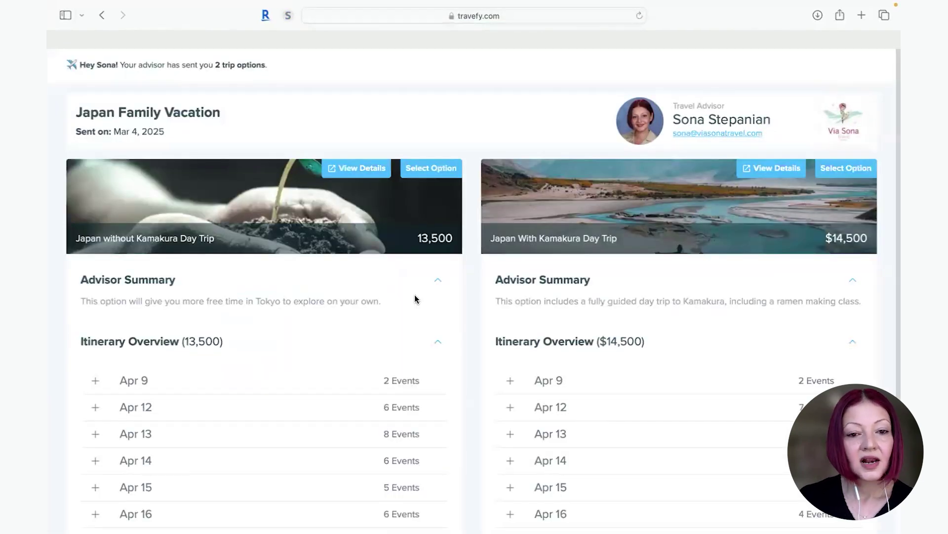
left_click(368, 170)
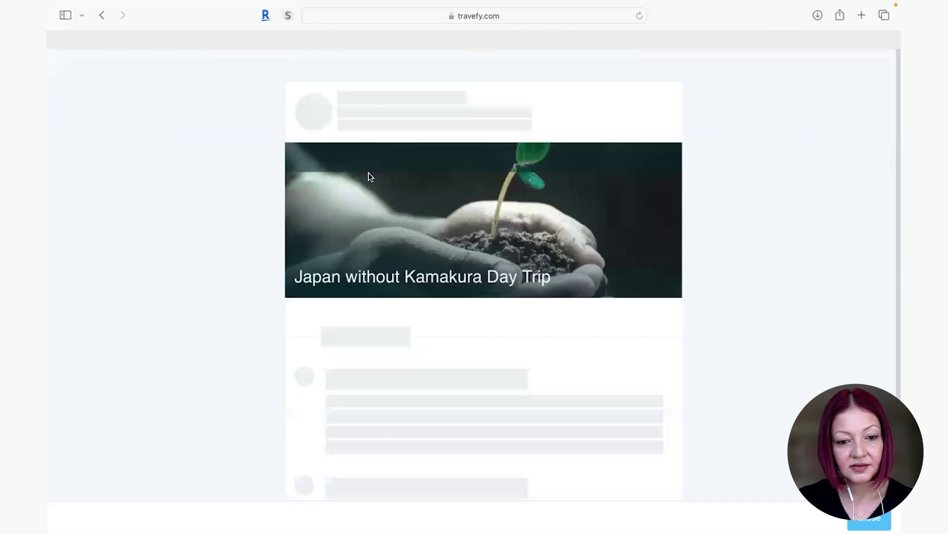
scroll(527, 345, "down", 4)
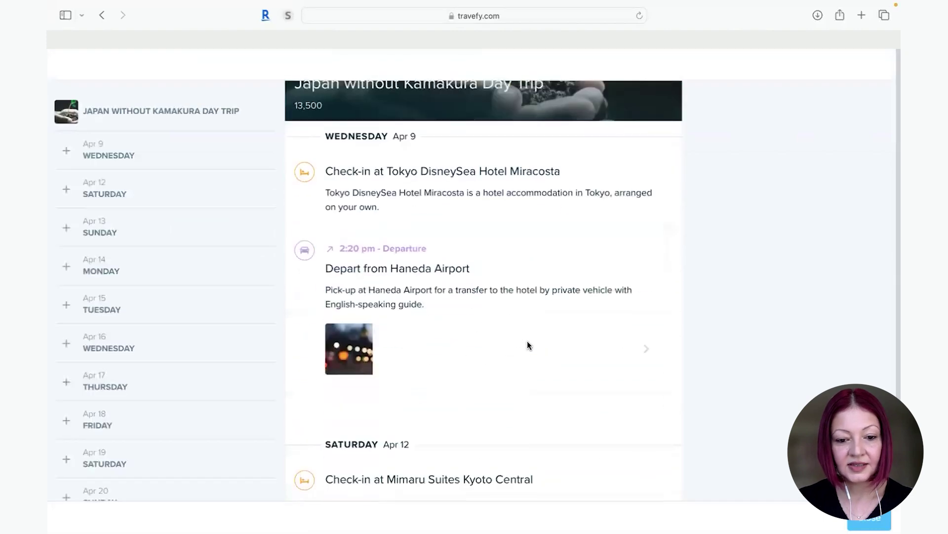
scroll(528, 345, "up", 6)
left_click(869, 517)
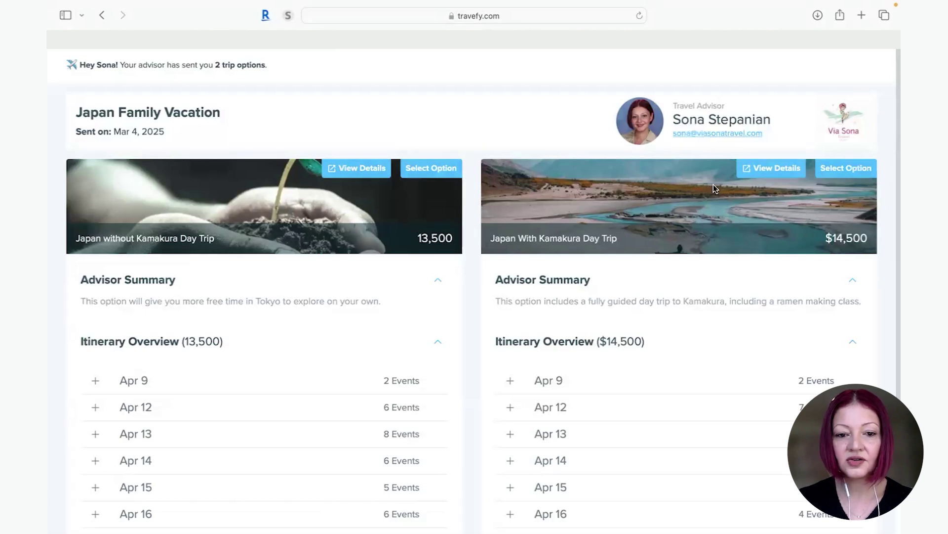
left_click(850, 172)
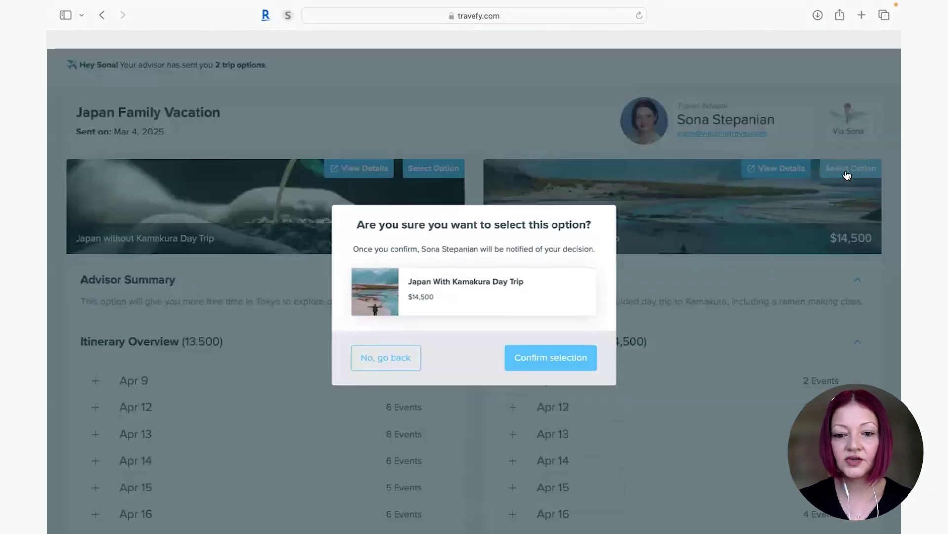
left_click(534, 353)
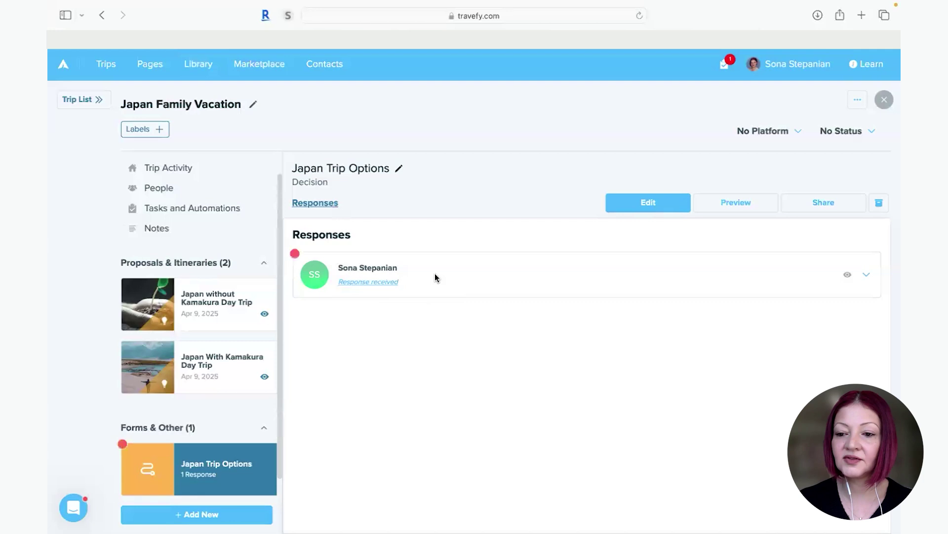
Step: Check the client's Japan With Kamakura Day Trip response and convert it to an itinerary
left_click(359, 286)
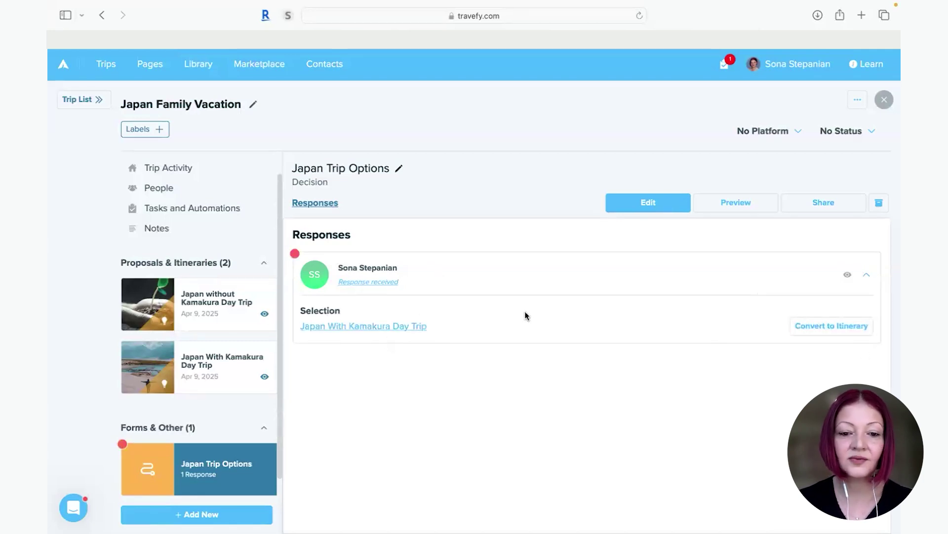
left_click(842, 330)
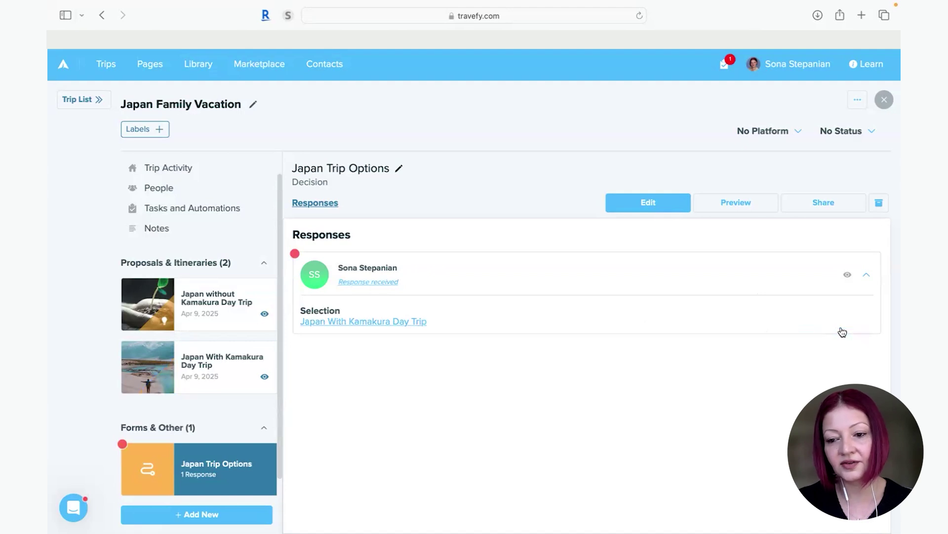